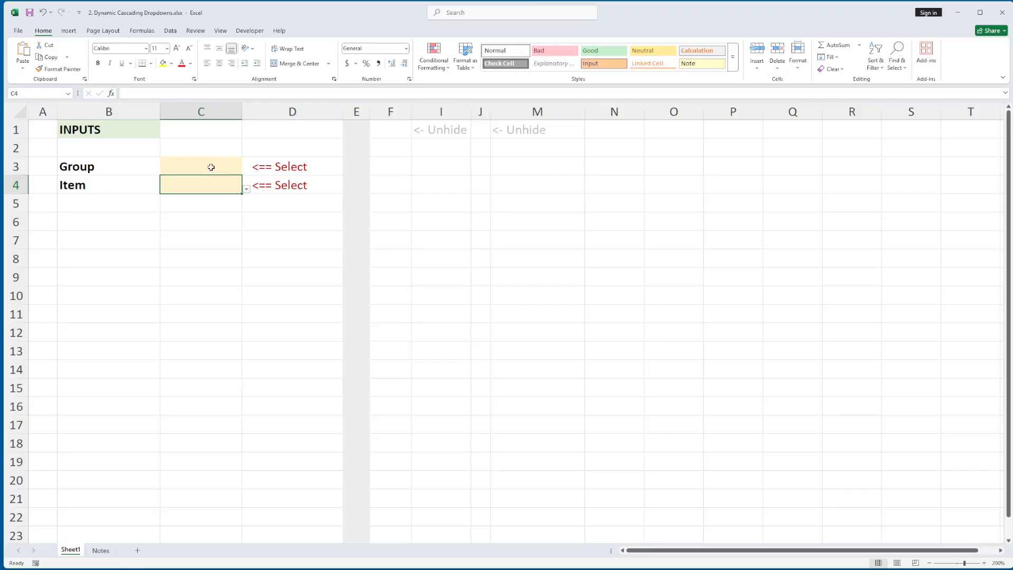
pyautogui.click(211, 167)
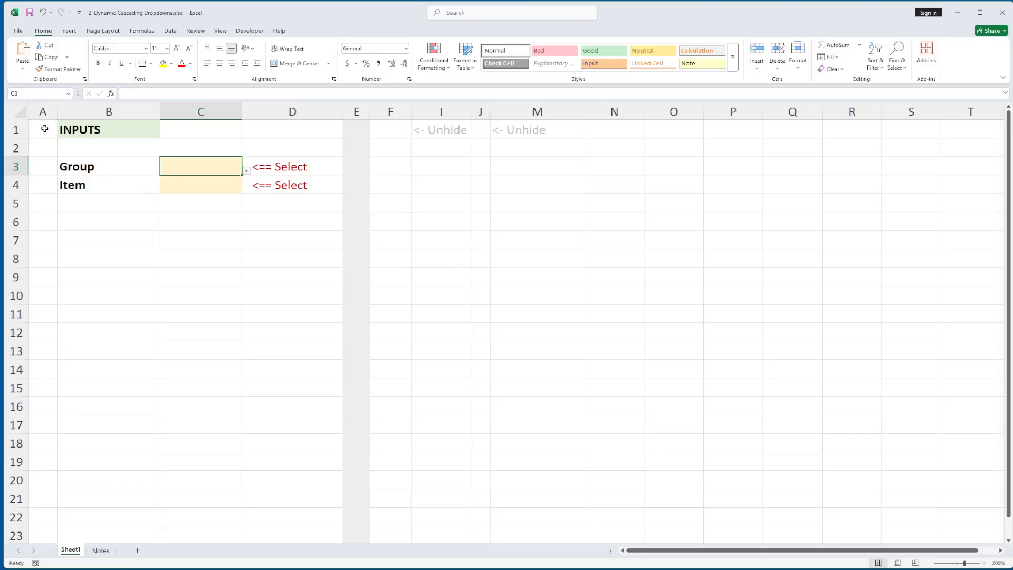
pyautogui.moveTo(45, 129); pyautogui.dragTo(276, 264)
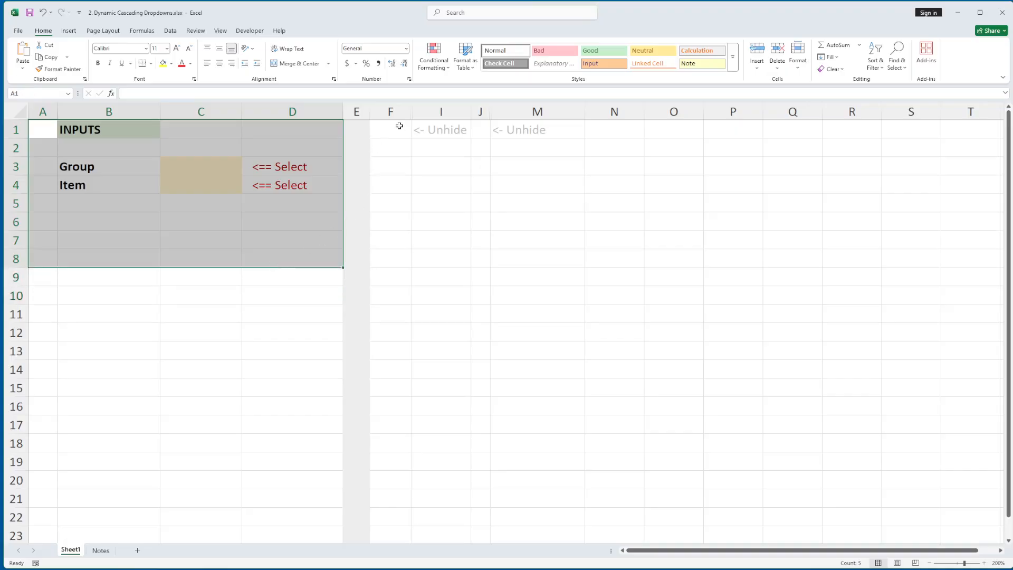
pyautogui.moveTo(400, 129); pyautogui.dragTo(599, 253)
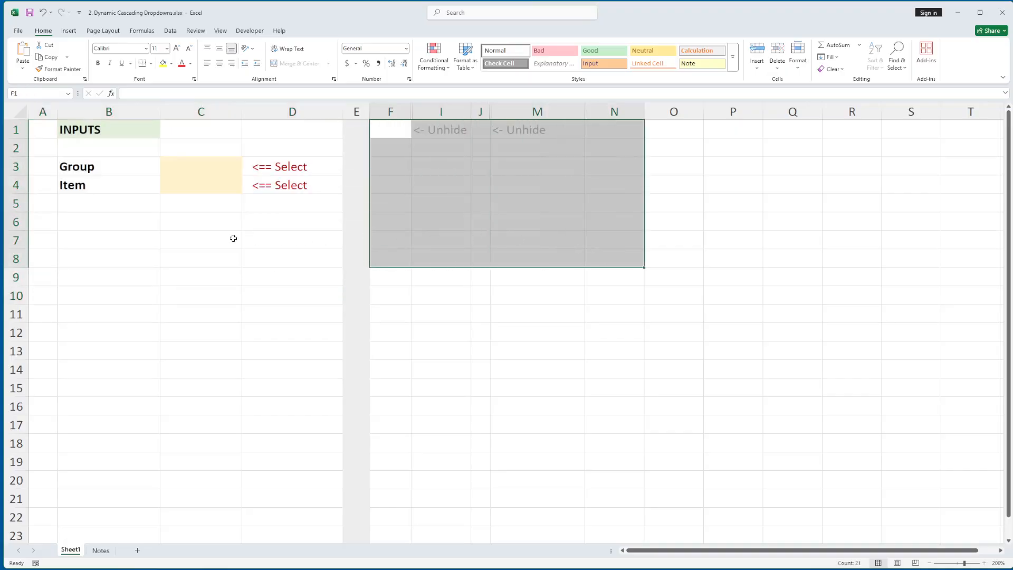
pyautogui.click(146, 224)
pyautogui.click(192, 166)
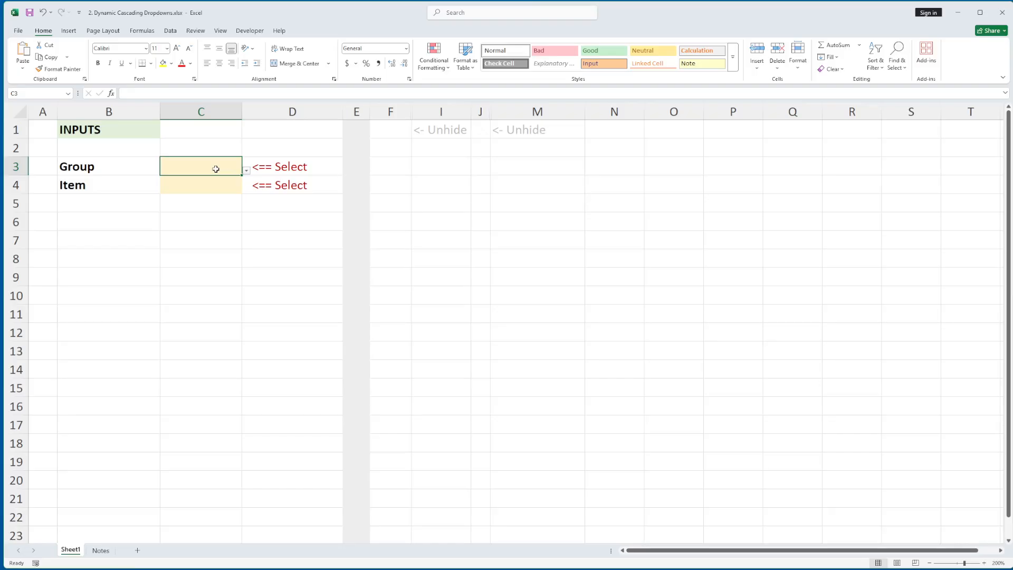
# Unhide the hidden columns G and H between columns F and I.
pyautogui.moveTo(391, 112); pyautogui.dragTo(431, 112)
pyautogui.rightClick(431, 112)
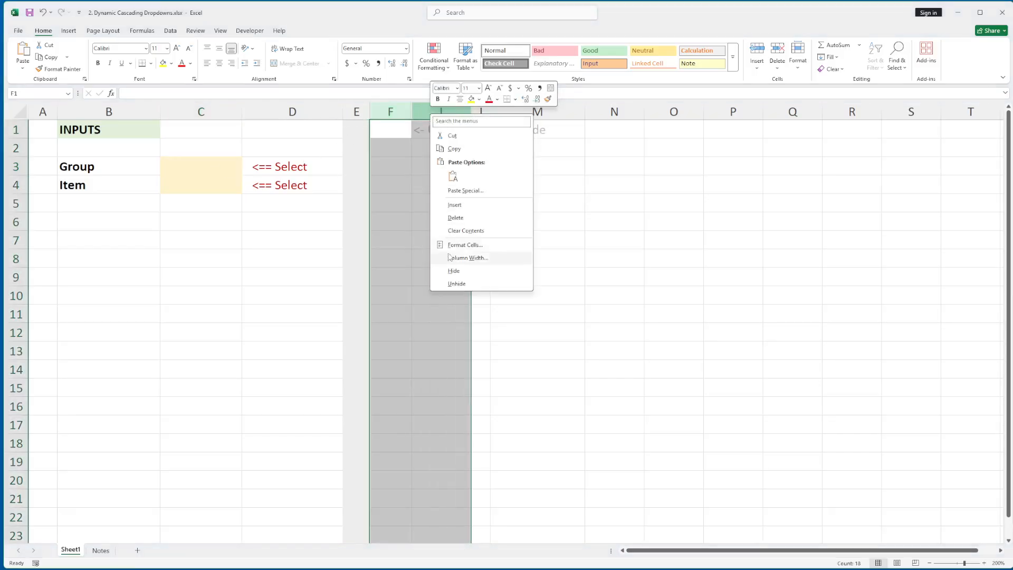
pyautogui.click(453, 283)
# Inspect the Groups and Items table's design settings, trying the banded rows and filter button options and checking the table name.
pyautogui.click(452, 167)
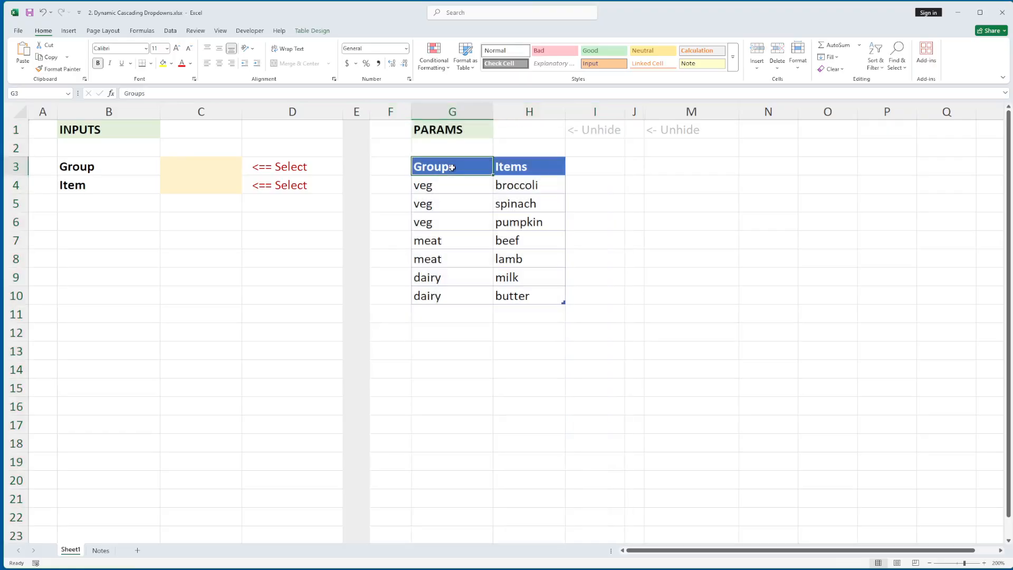
pyautogui.keyDown('shift'); pyautogui.click(550, 302); pyautogui.keyUp('shift')
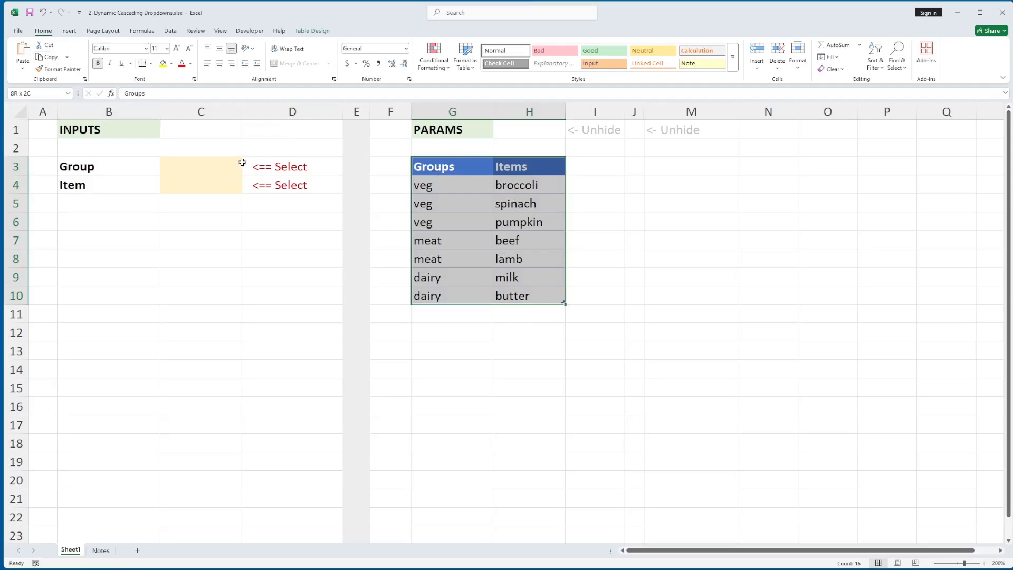
pyautogui.click(69, 32)
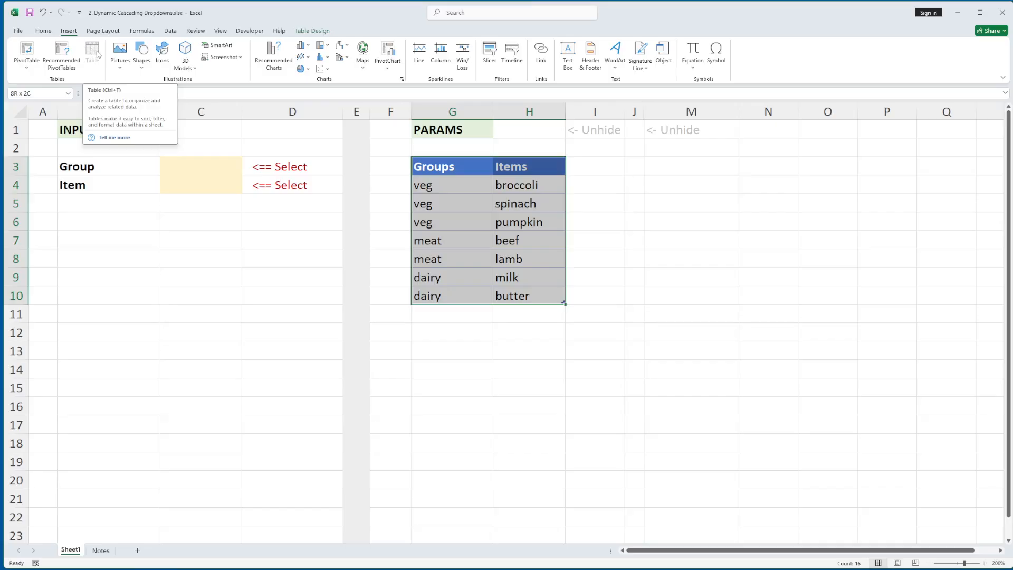
pyautogui.click(313, 30)
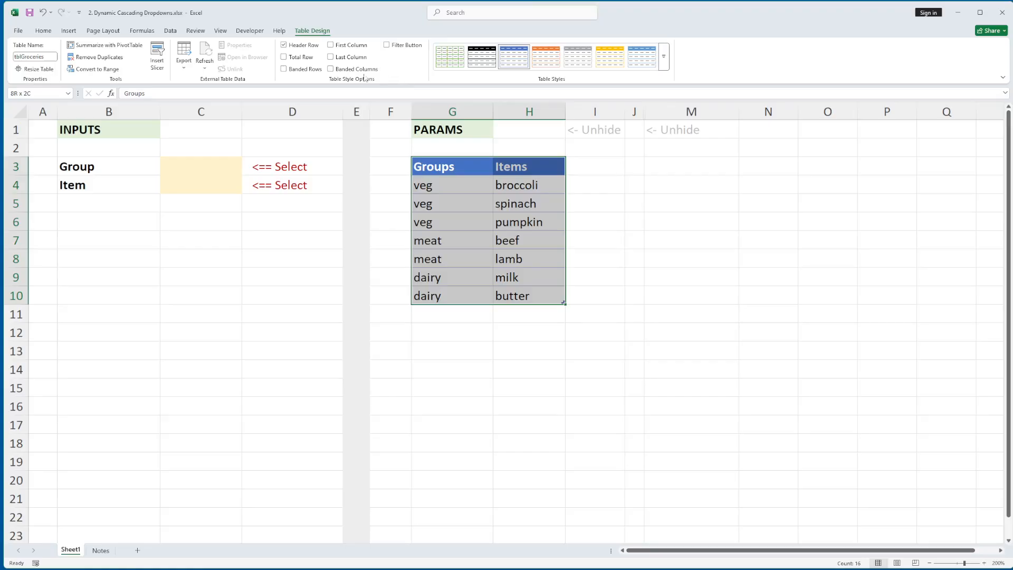
pyautogui.click(284, 69)
pyautogui.click(298, 72)
pyautogui.click(393, 48)
pyautogui.click(395, 48)
pyautogui.click(33, 57)
pyautogui.press('Return')
pyautogui.click(530, 250)
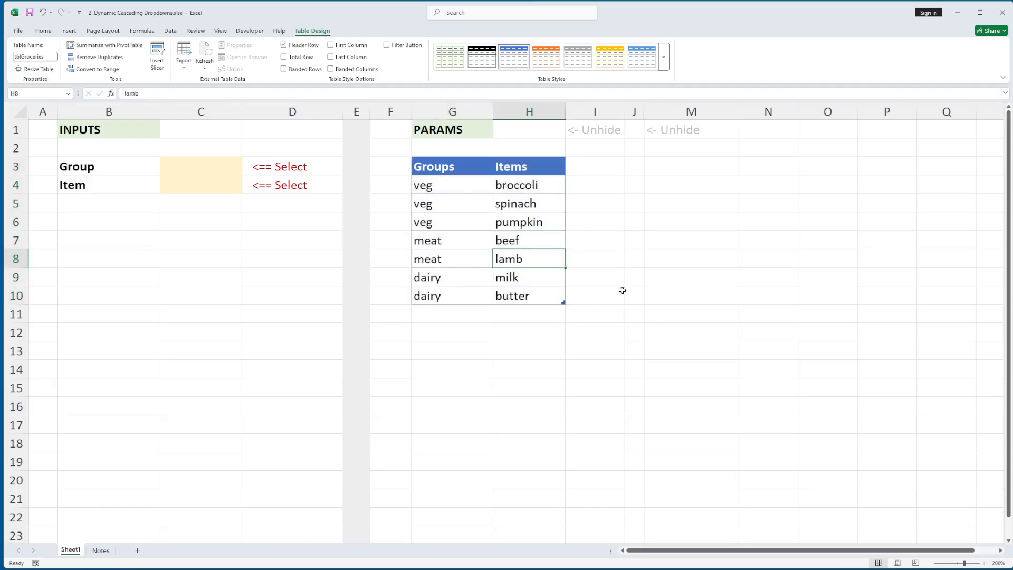
# Try the structured reference =tblGroceries[Groups] in cell H13, picking Groups from the suggested columns, and clear the cell again.
pyautogui.click(520, 354)
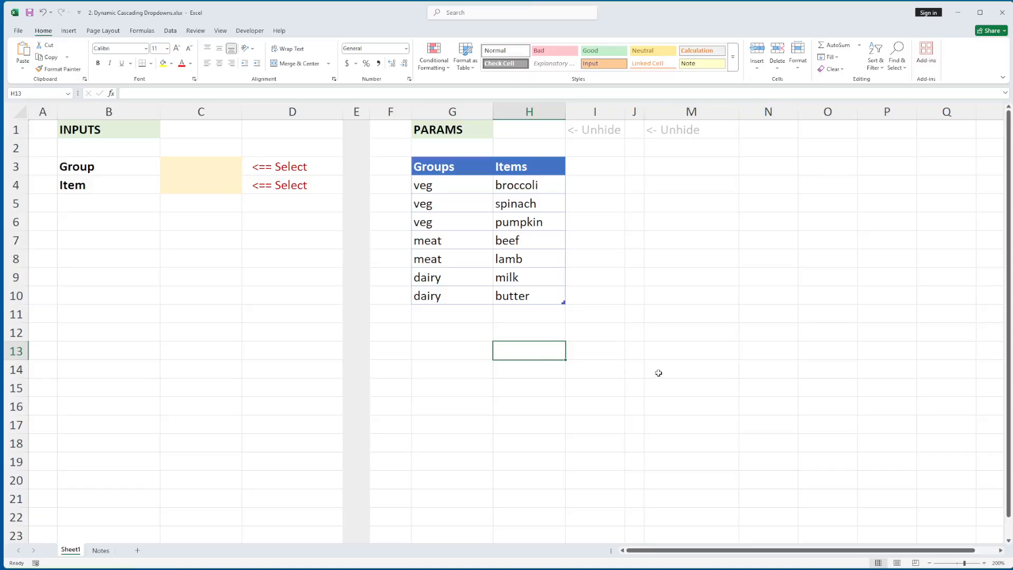
pyautogui.write('=tbl')
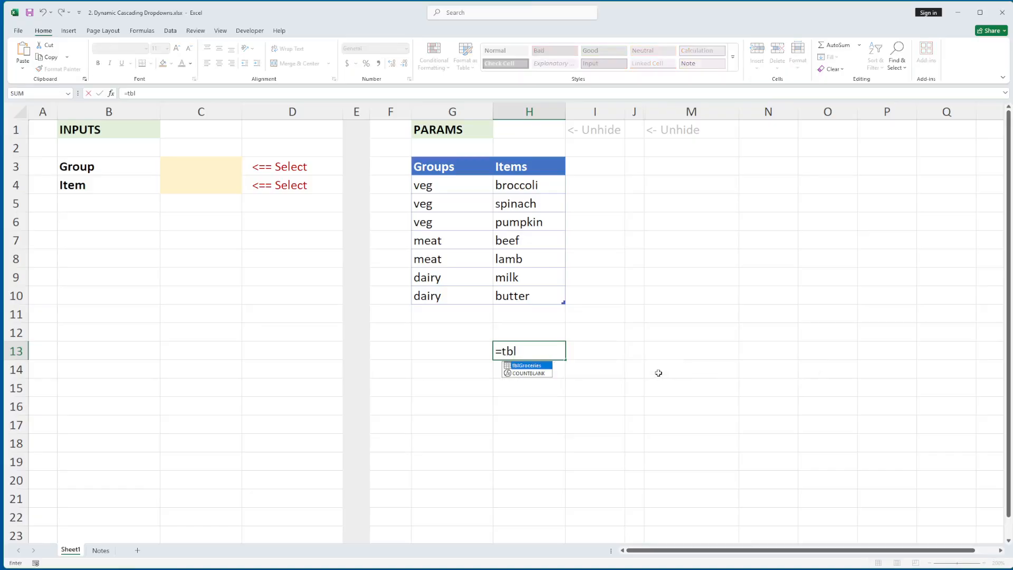
pyautogui.press('Tab')
pyautogui.write('[')
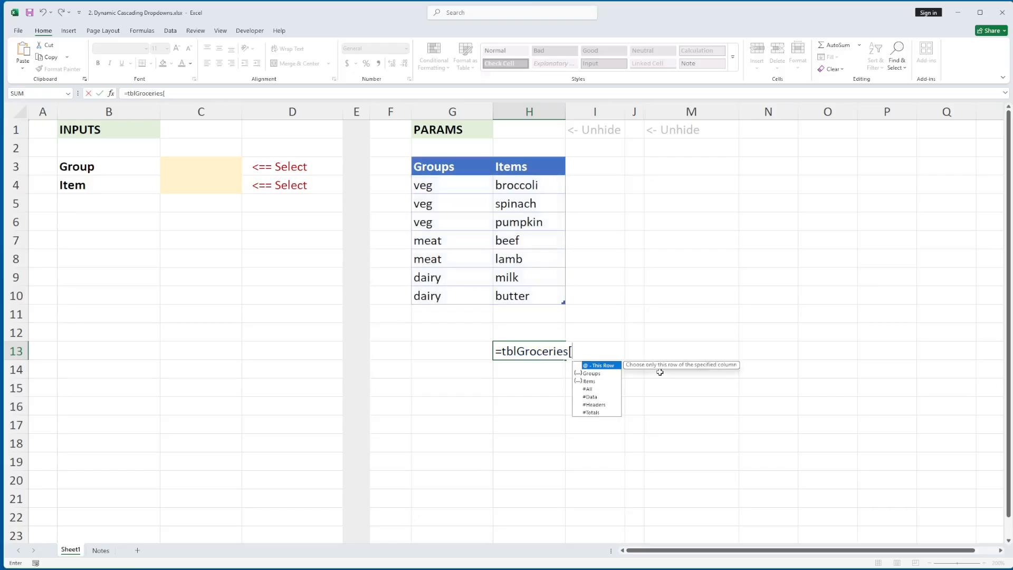
pyautogui.doubleClick(607, 373)
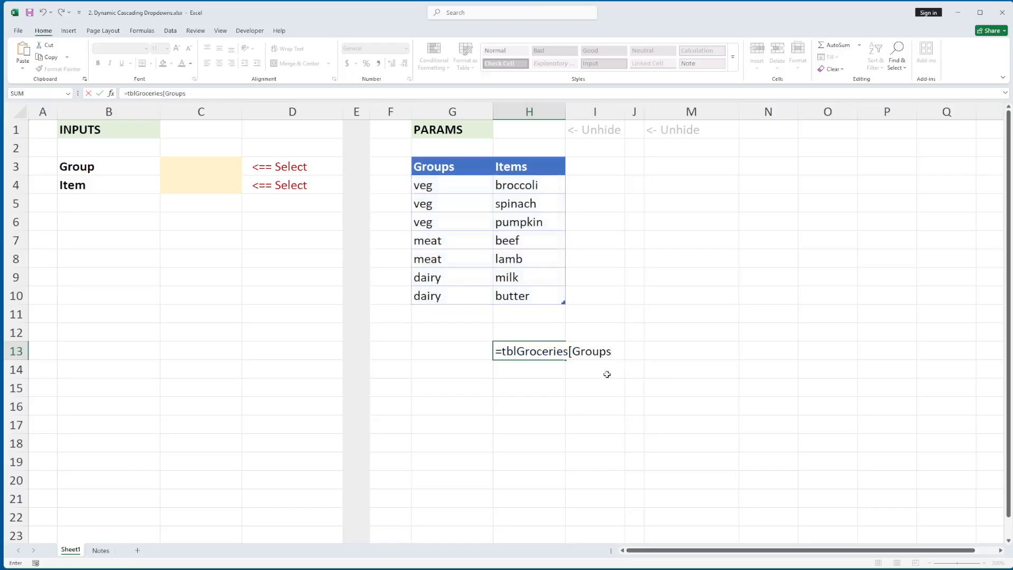
pyautogui.write(']')
pyautogui.press('Return')
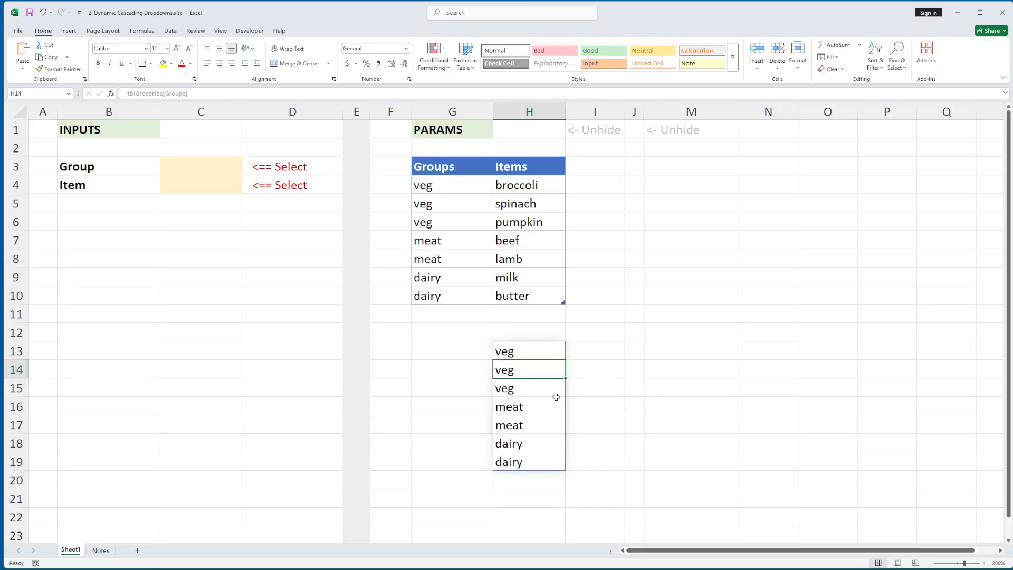
pyautogui.press('Up')
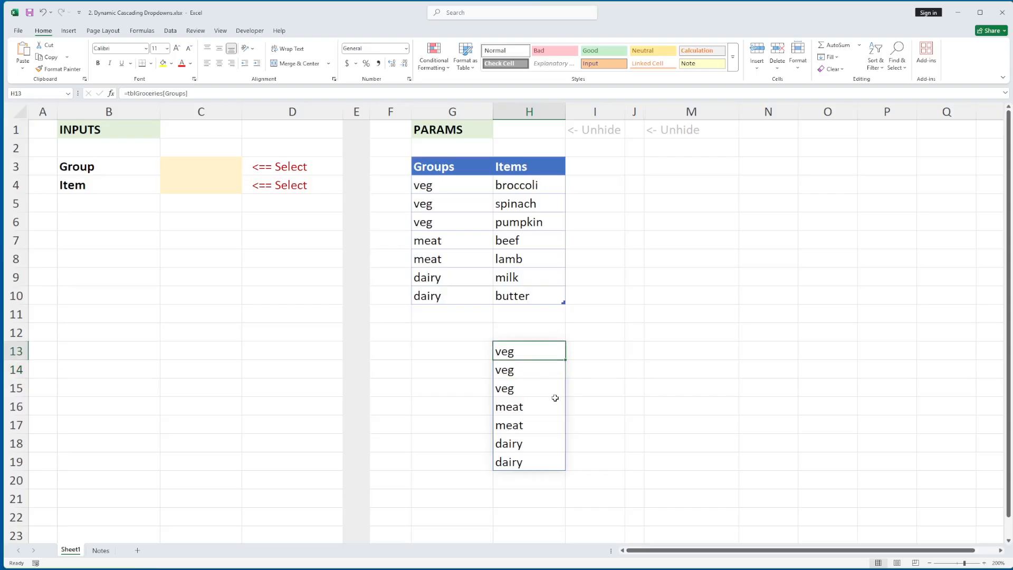
pyautogui.press('Delete')
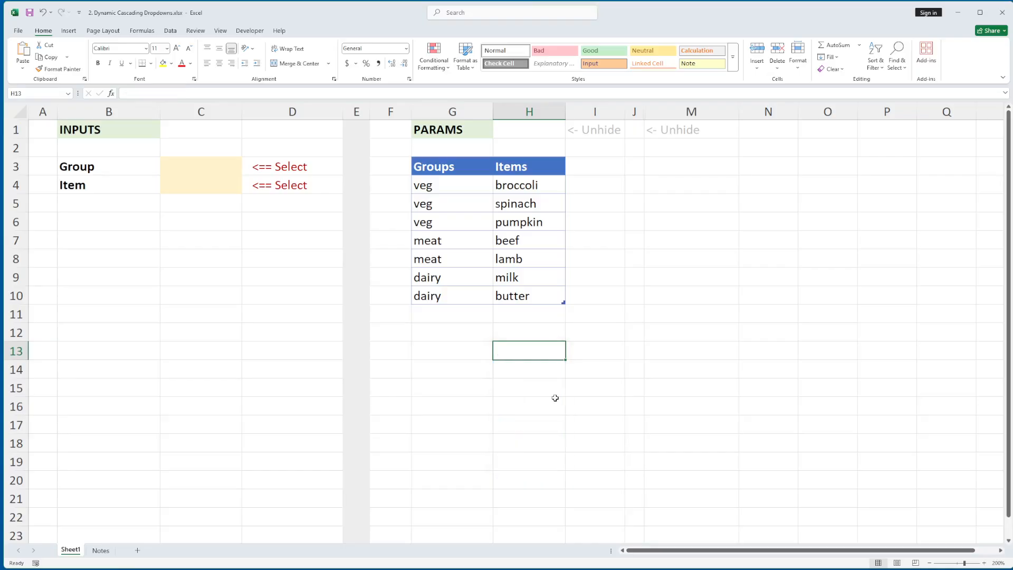
# Build a reference to the Groups column in H13 by selecting cells G4:G10 directly, and delete it again.
pyautogui.write('=')
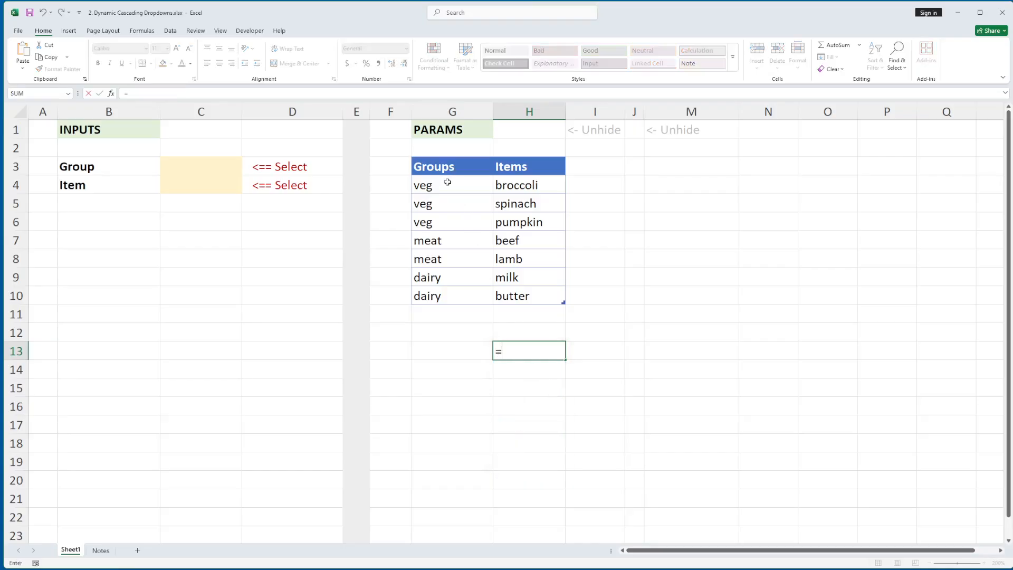
pyautogui.moveTo(445, 190); pyautogui.dragTo(446, 292)
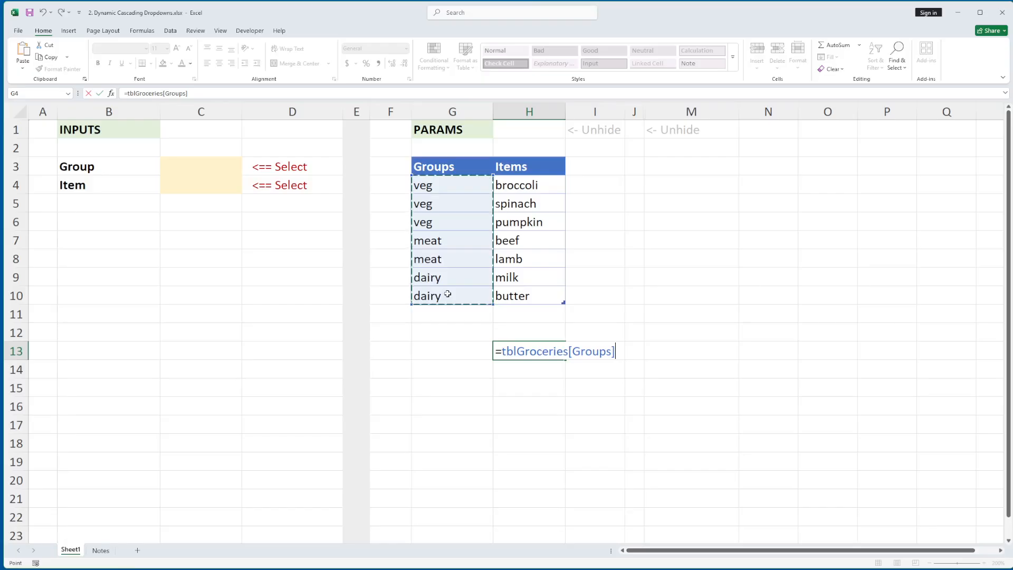
pyautogui.press('Return')
pyautogui.click(526, 348)
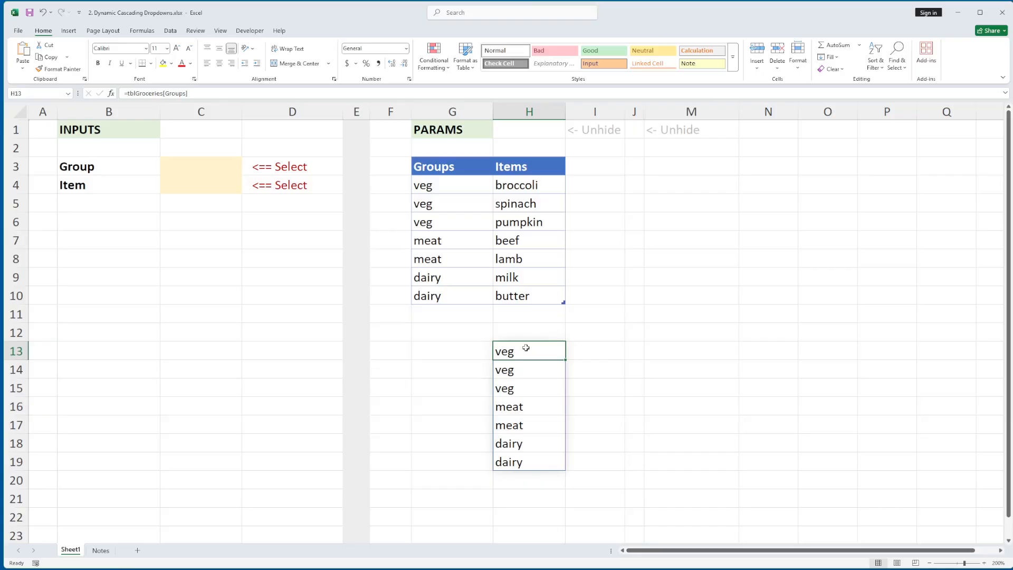
pyautogui.press('Delete')
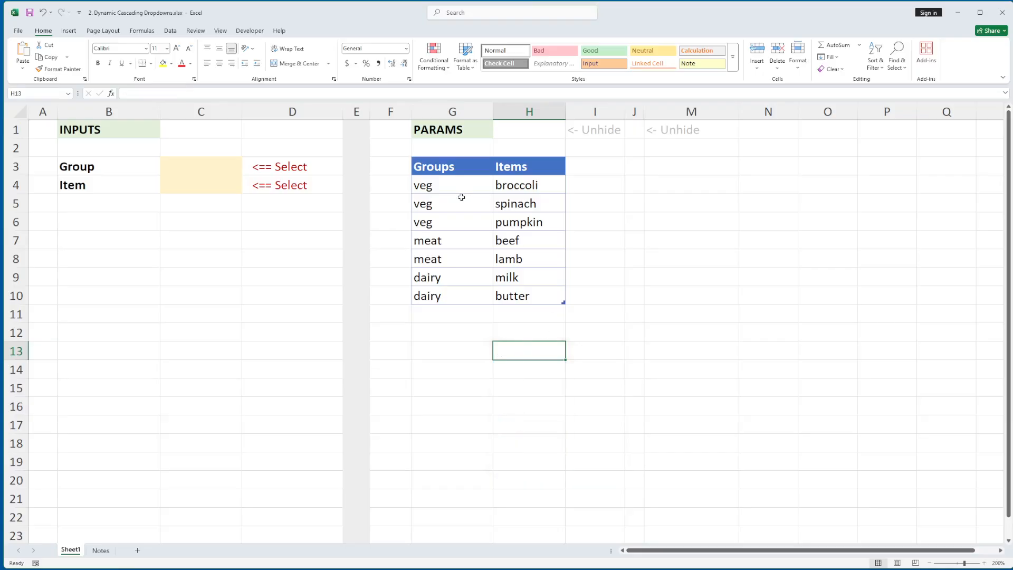
# Unhide columns K and L between columns I and M.
pyautogui.click(193, 169)
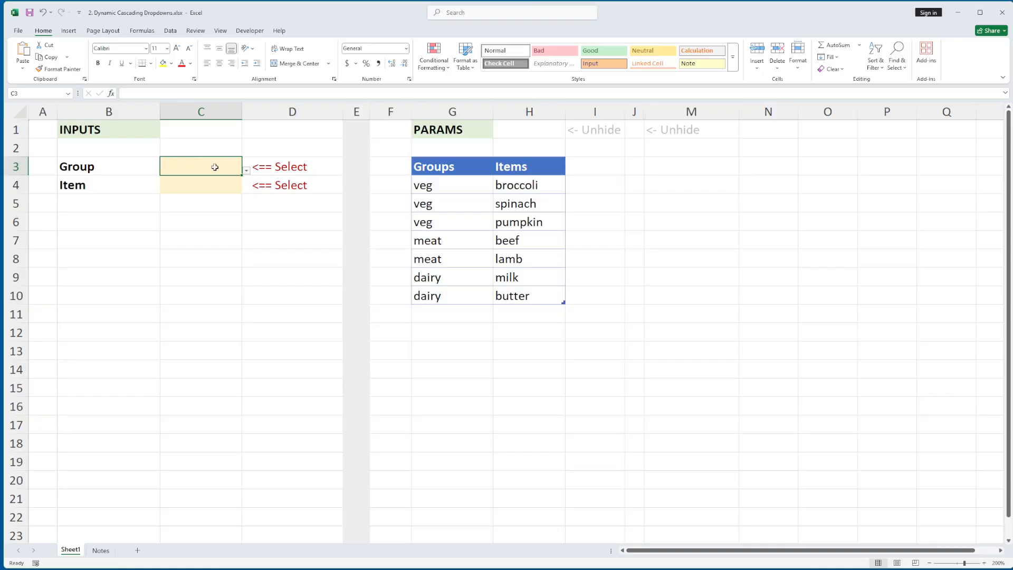
pyautogui.moveTo(437, 185); pyautogui.dragTo(432, 291)
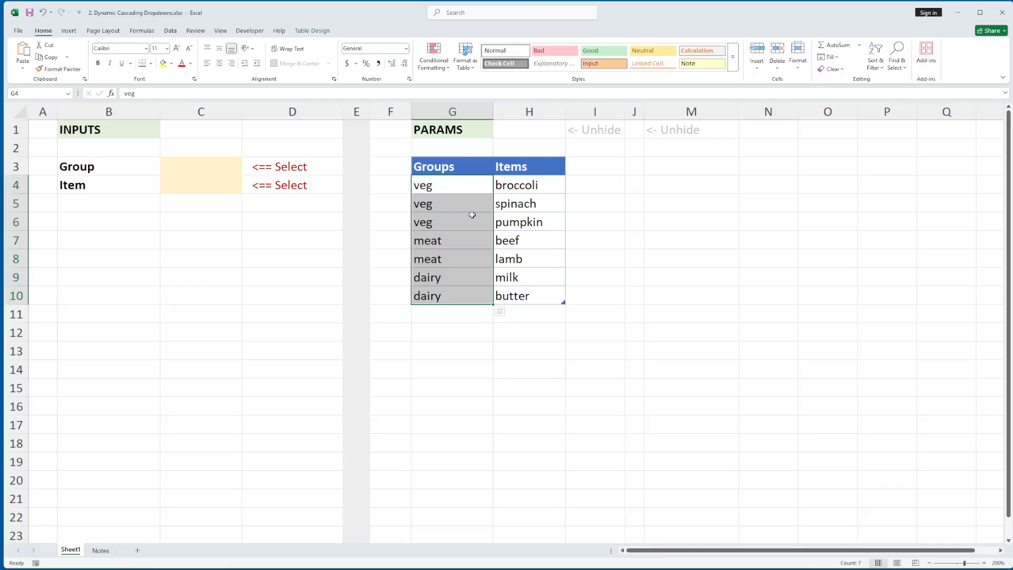
pyautogui.moveTo(594, 111); pyautogui.dragTo(673, 114)
pyautogui.rightClick(674, 113)
pyautogui.click(690, 286)
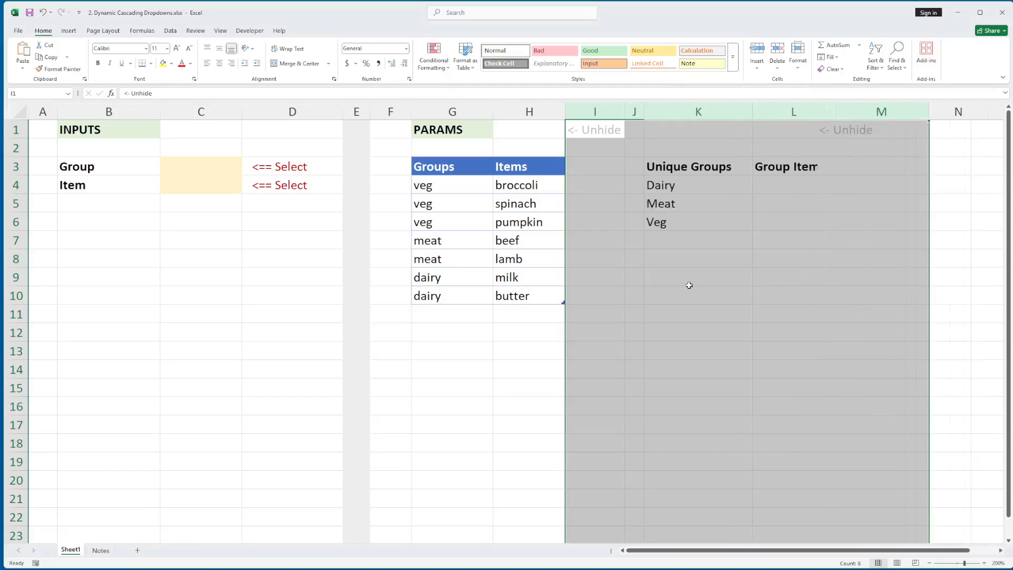
# Examine the PROPER, SORT and UNIQUE formula in K4 and reselect the table's Groups column as the UNIQUE argument.
pyautogui.click(663, 189)
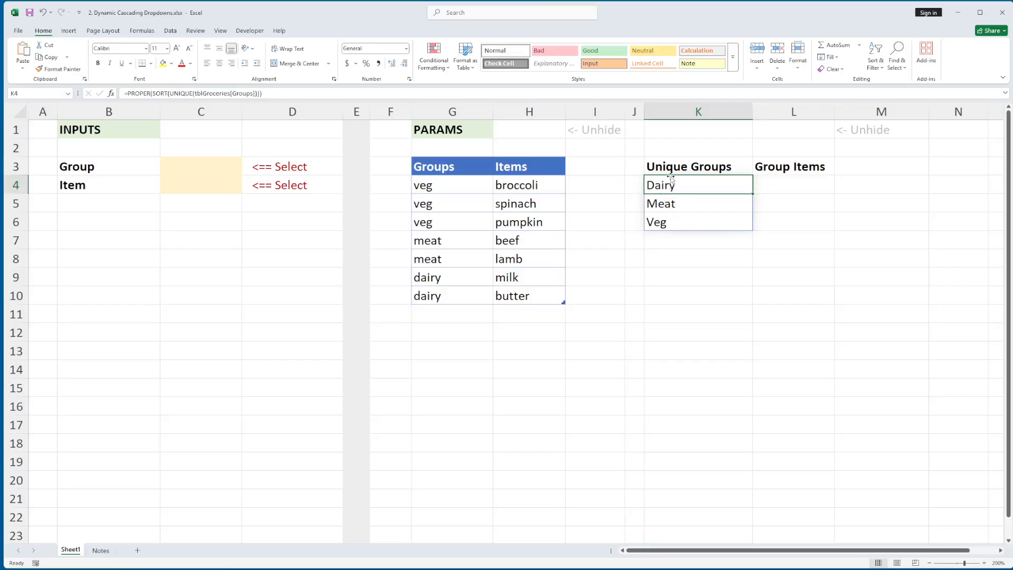
pyautogui.press('F2')
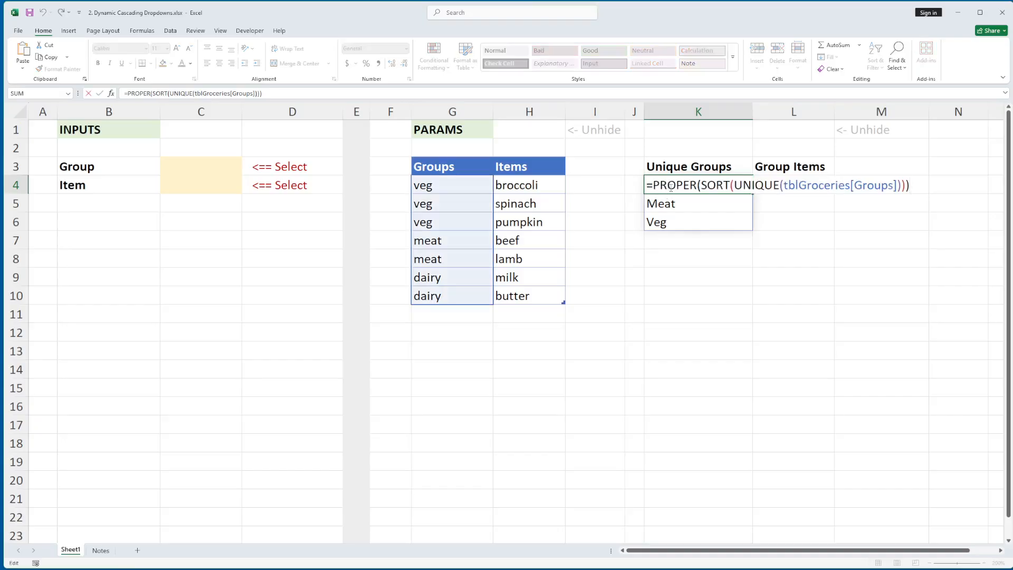
pyautogui.doubleClick(671, 186)
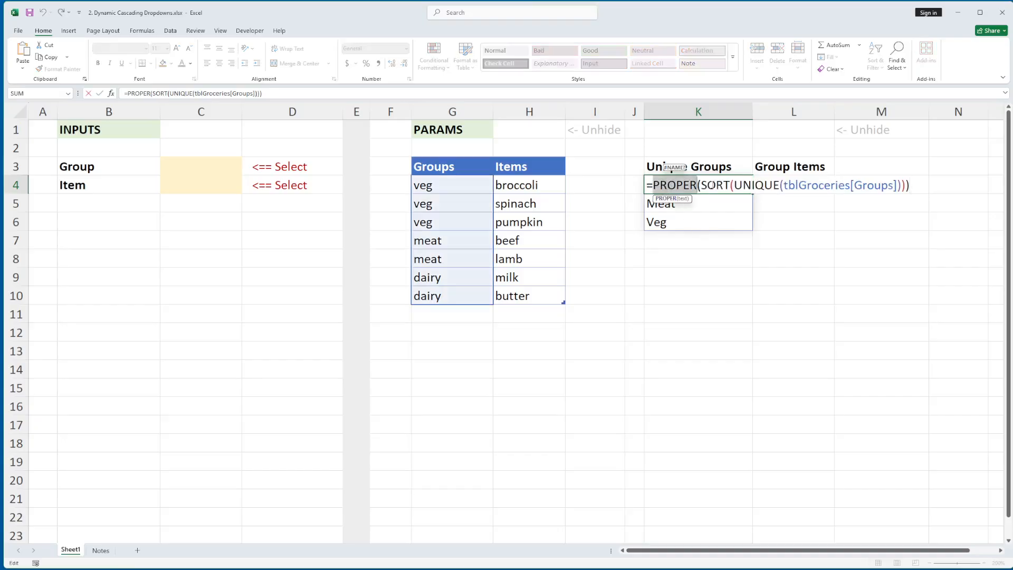
pyautogui.doubleClick(712, 185)
pyautogui.doubleClick(755, 186)
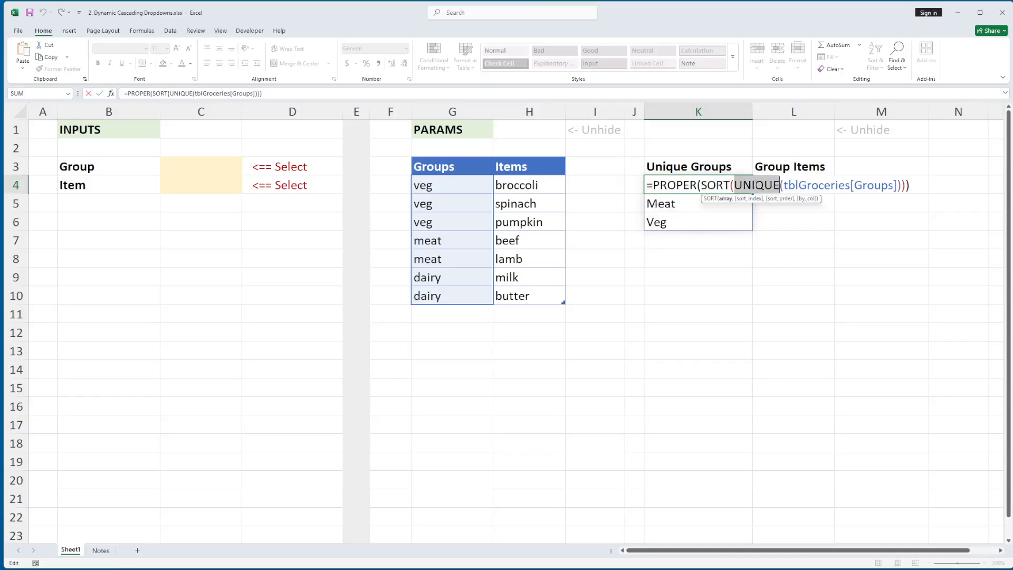
pyautogui.moveTo(784, 186); pyautogui.dragTo(901, 185)
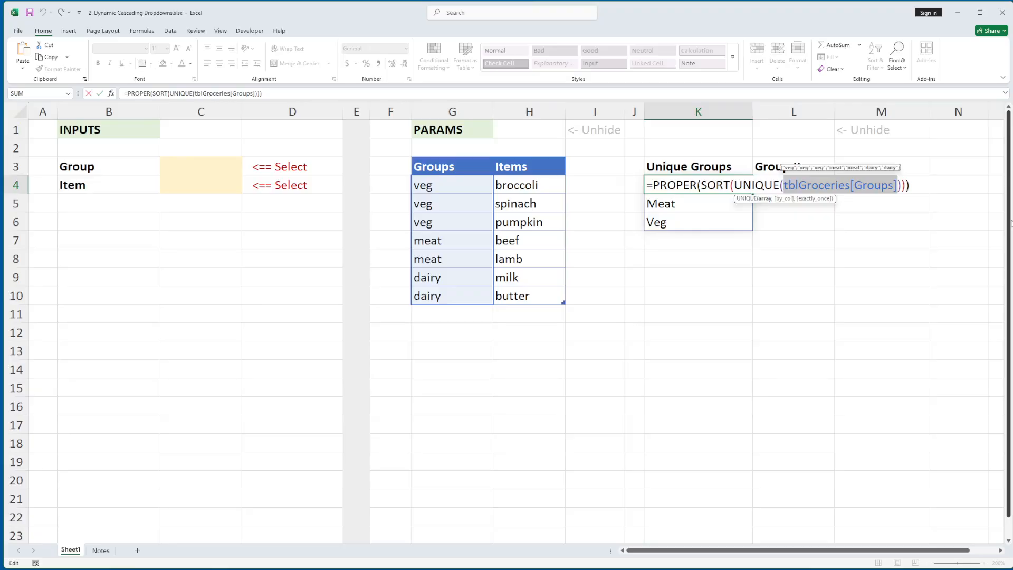
pyautogui.press('BackSpace')
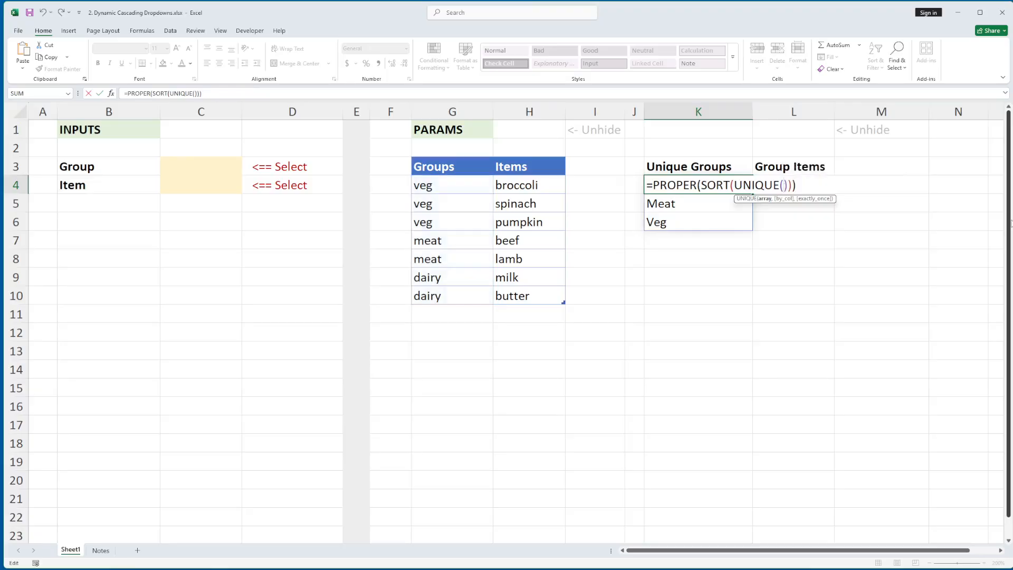
pyautogui.moveTo(466, 185); pyautogui.dragTo(457, 290)
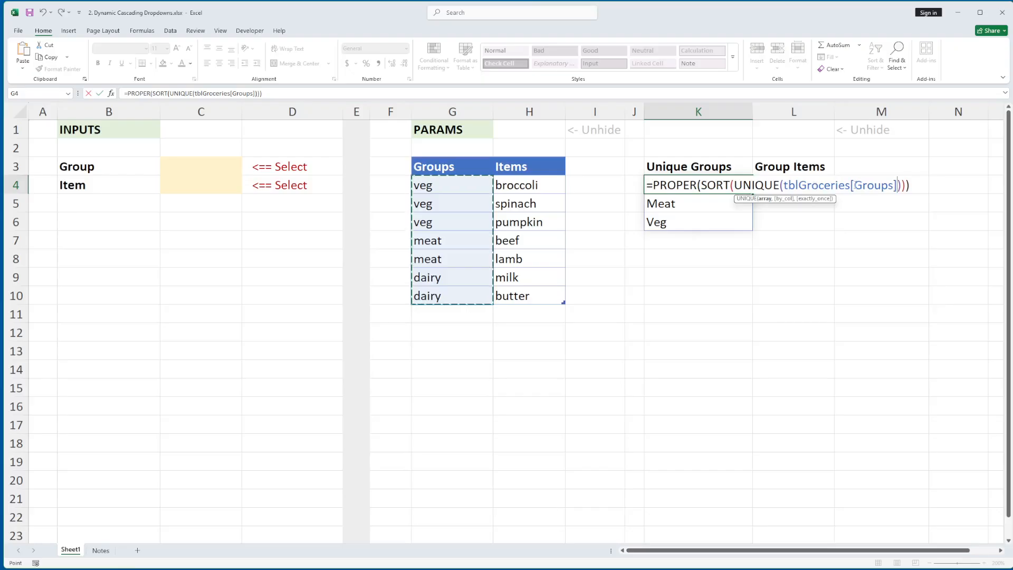
pyautogui.hotkey('ctrl', 'Return')
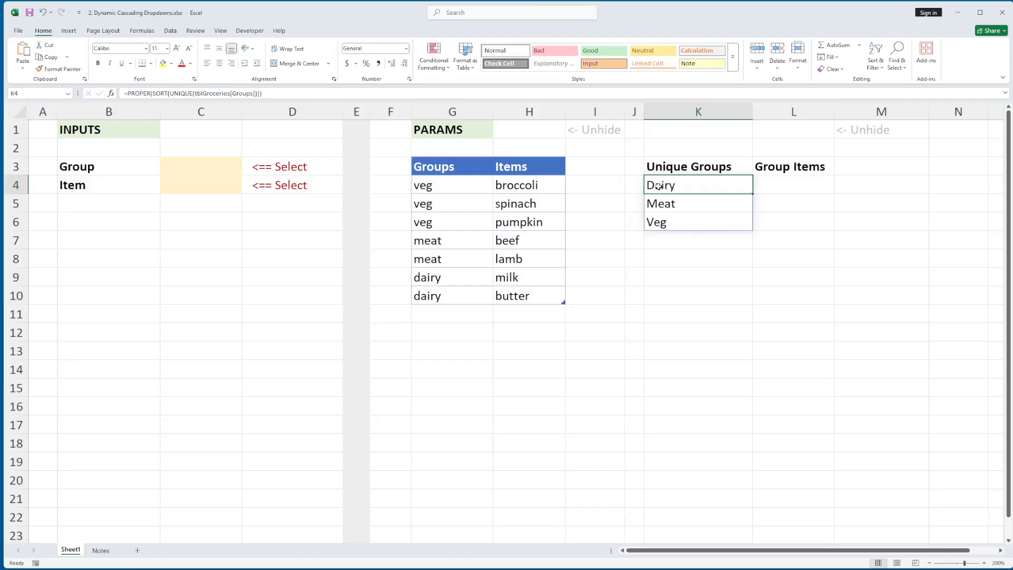
# Try the spill reference =K4# in cell K10 to return the whole unique groups list, and clear the cell again.
pyautogui.click(724, 300)
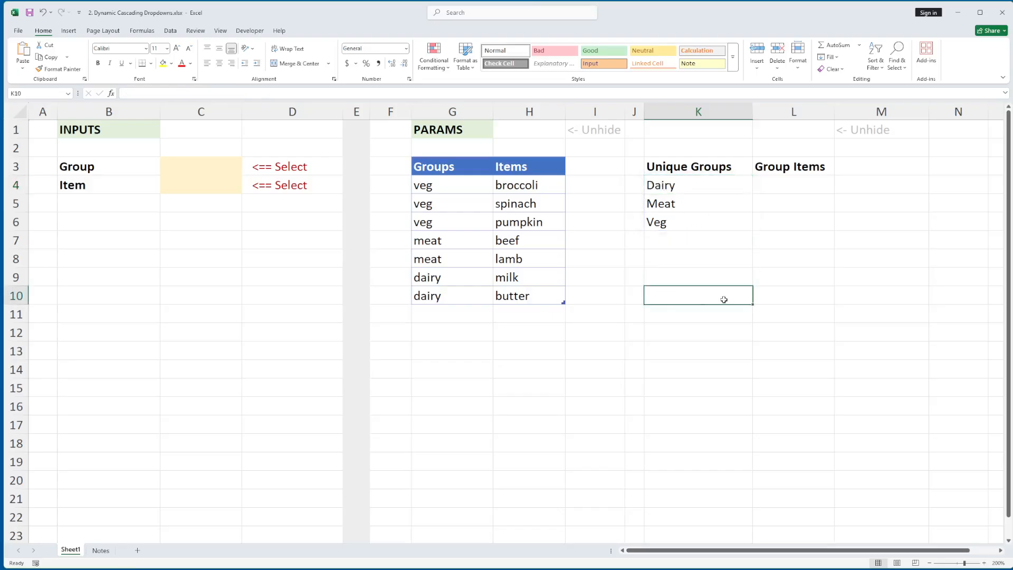
pyautogui.write('=')
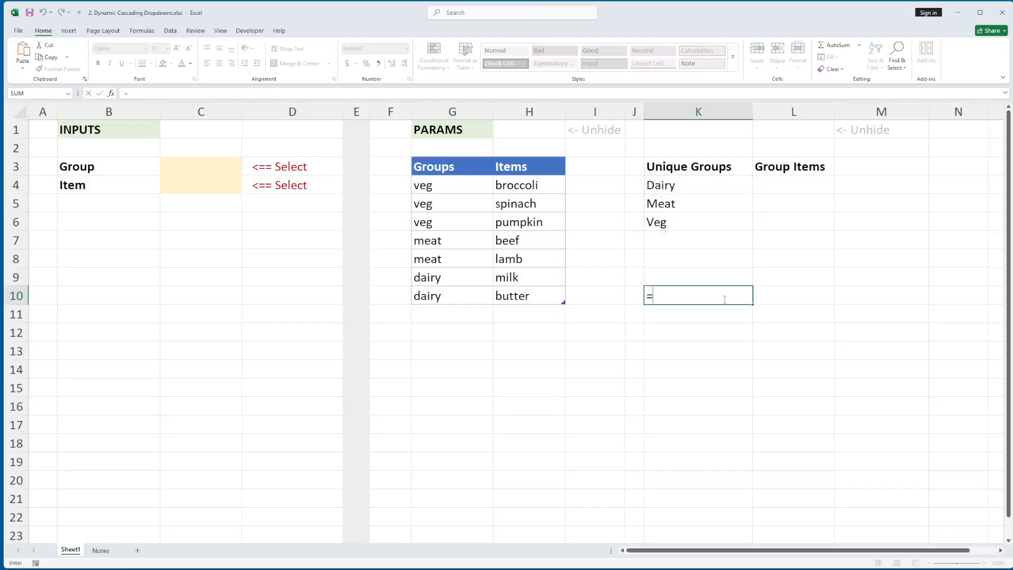
pyautogui.click(665, 185)
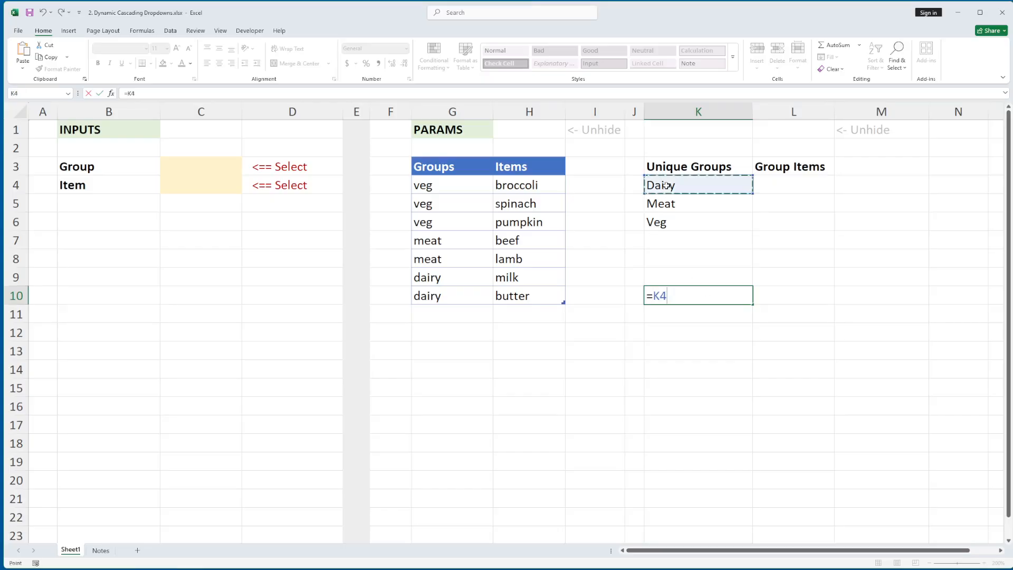
pyautogui.write('#')
pyautogui.press('Return')
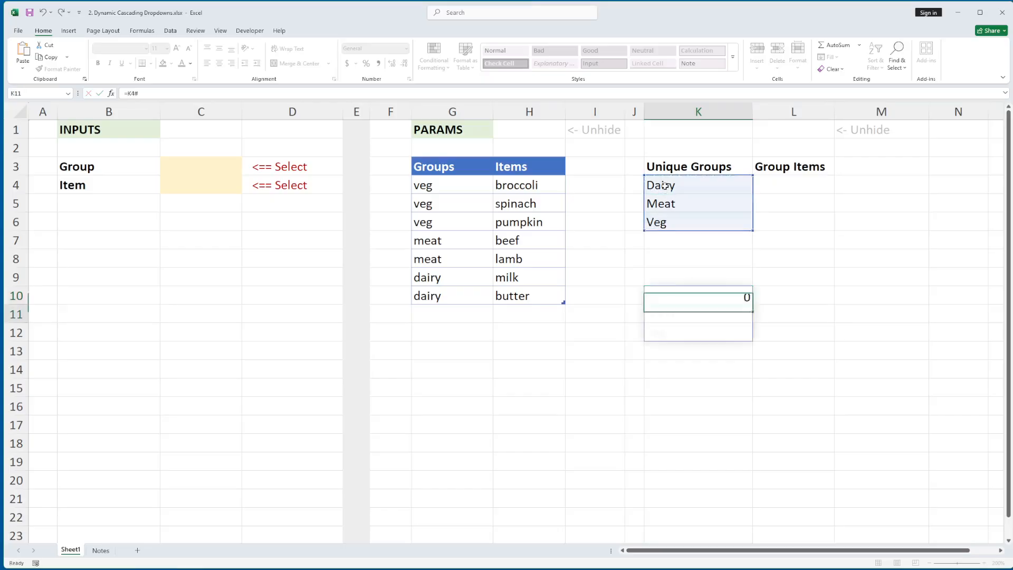
pyautogui.press('Up')
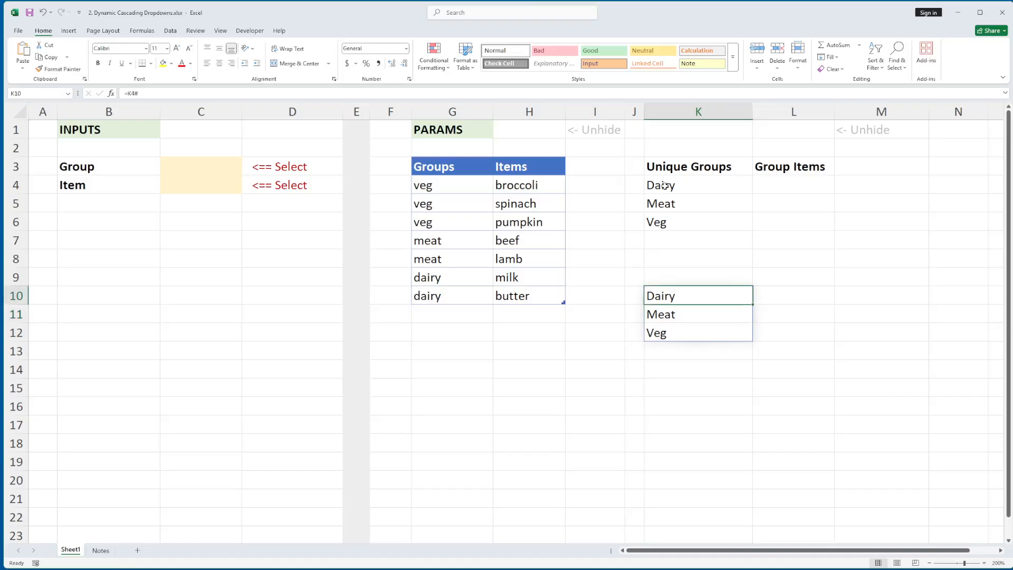
pyautogui.press('Delete')
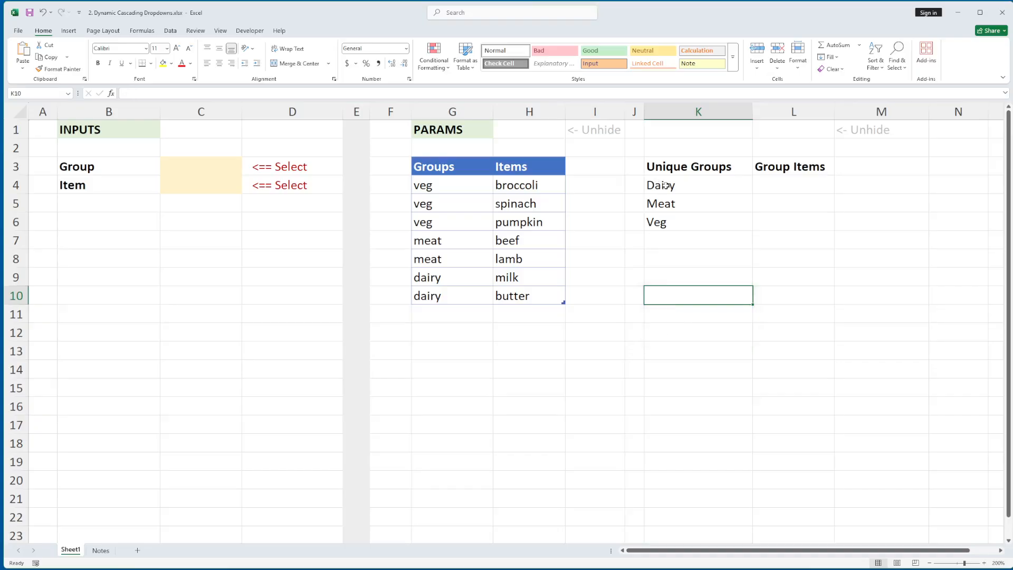
# Set the Group input cell C3's data validation to a list with the spilled range =$K$4# as its source.
pyautogui.click(664, 185)
pyautogui.click(201, 165)
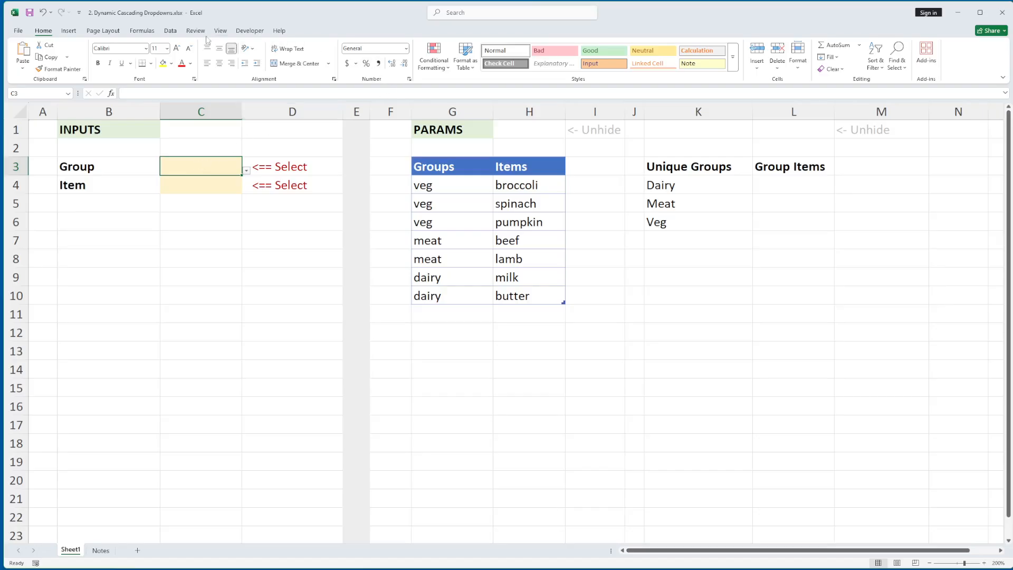
pyautogui.click(171, 31)
pyautogui.click(479, 73)
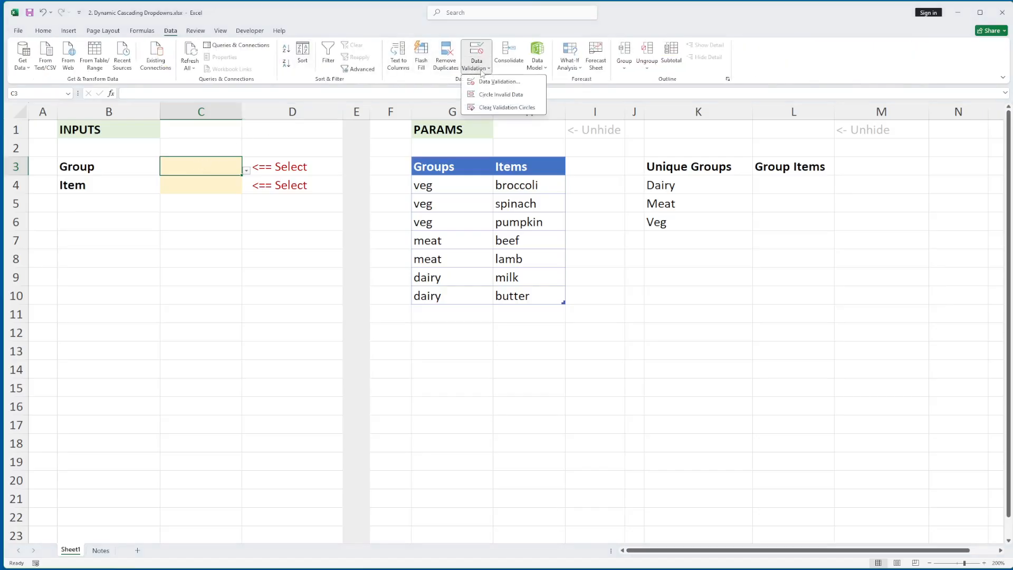
pyautogui.click(483, 86)
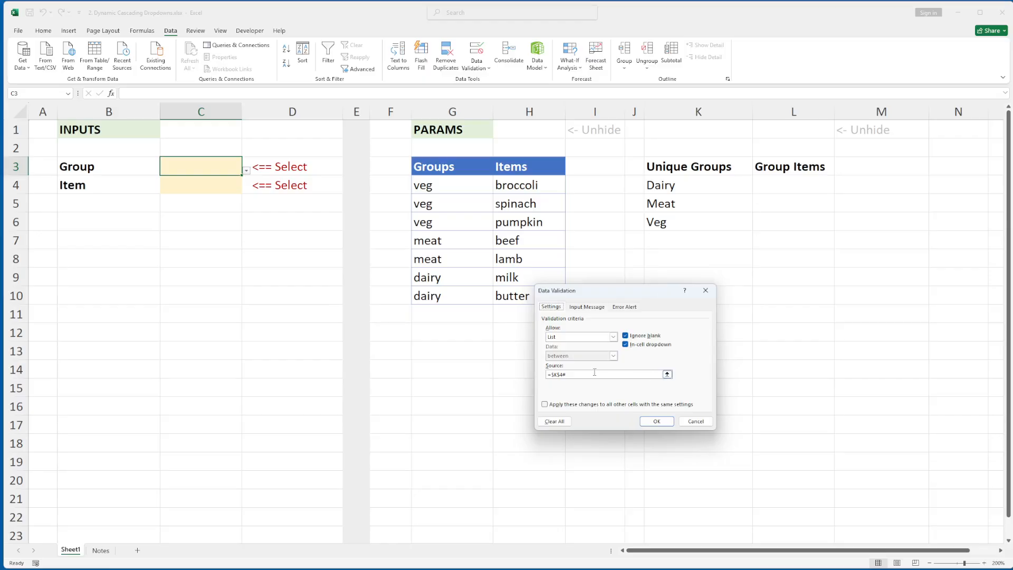
pyautogui.moveTo(595, 374); pyautogui.dragTo(539, 375)
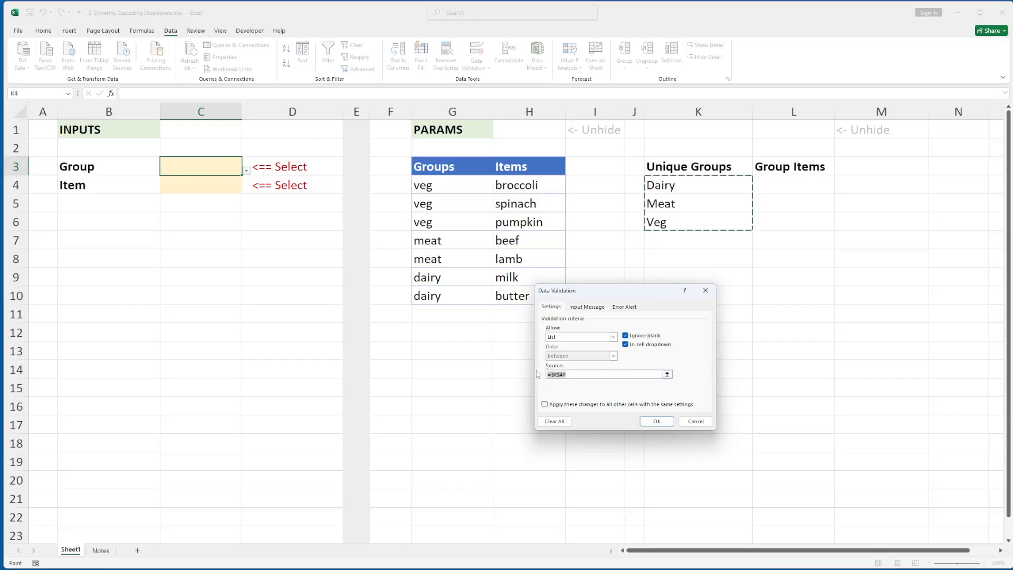
pyautogui.click(677, 187)
pyautogui.write('#')
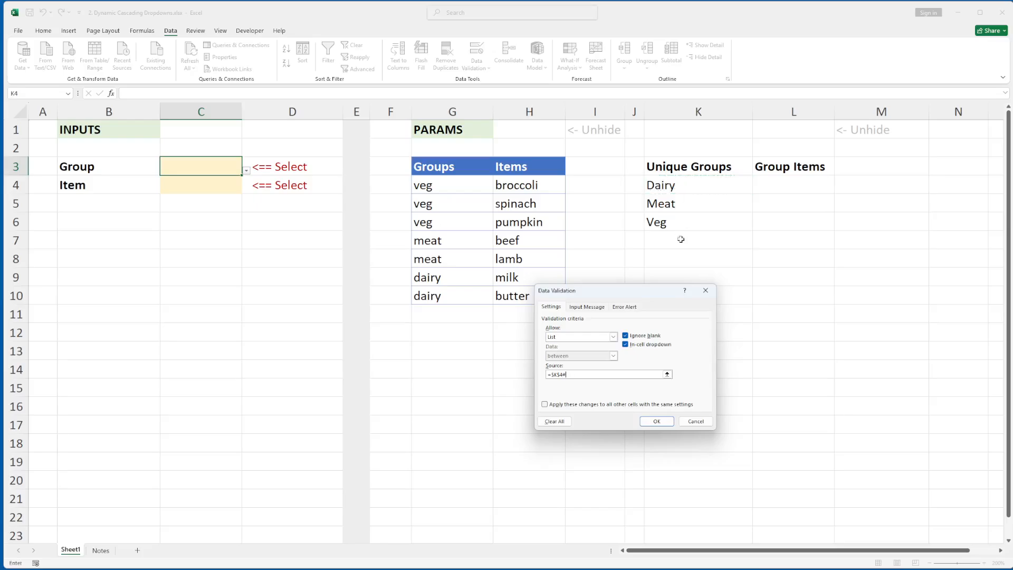
pyautogui.click(672, 423)
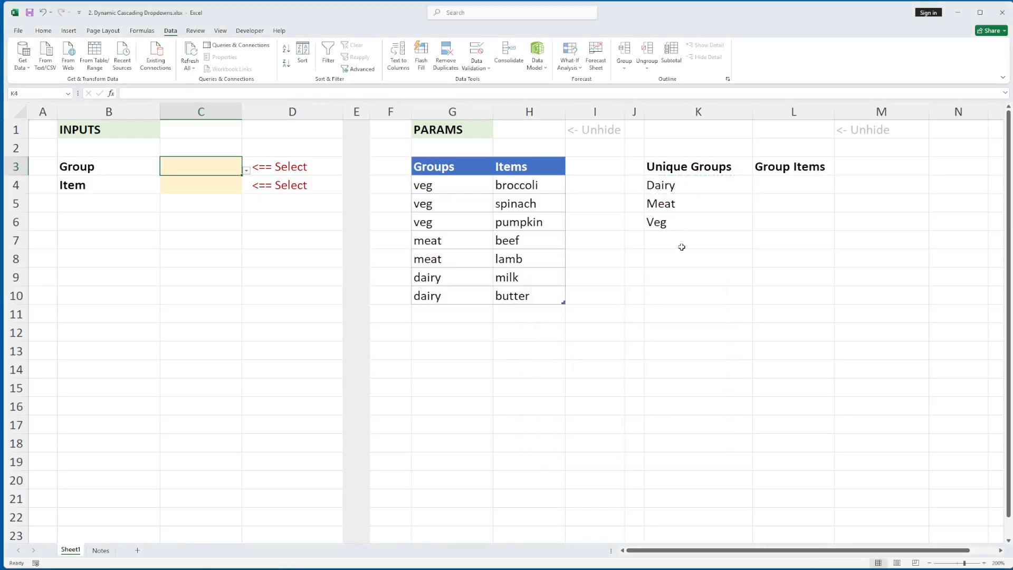
# Check the options offered by the Group dropdown in C3 and close it without choosing one.
pyautogui.click(675, 191)
pyautogui.click(222, 169)
pyautogui.click(247, 170)
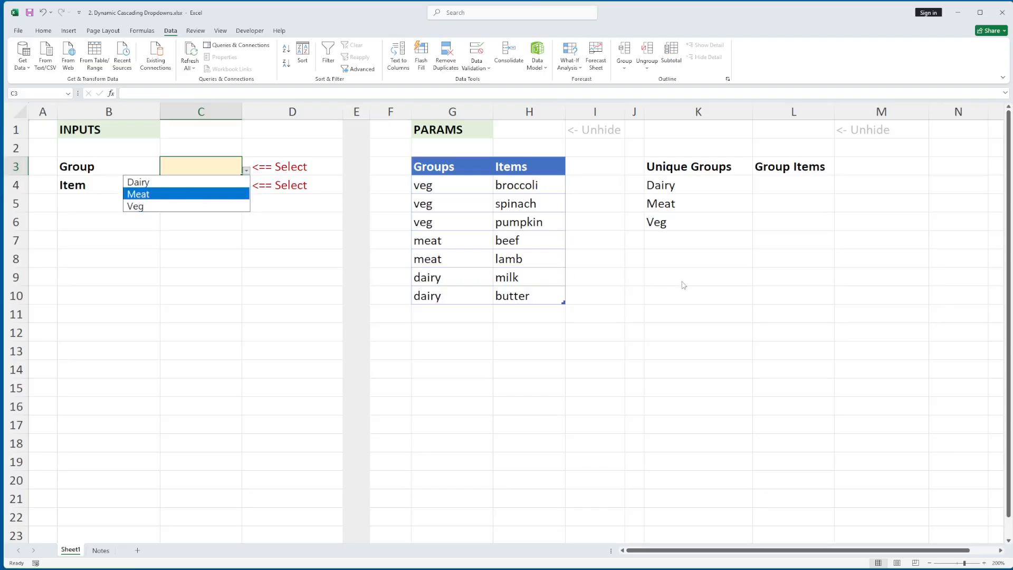
pyautogui.press('Escape')
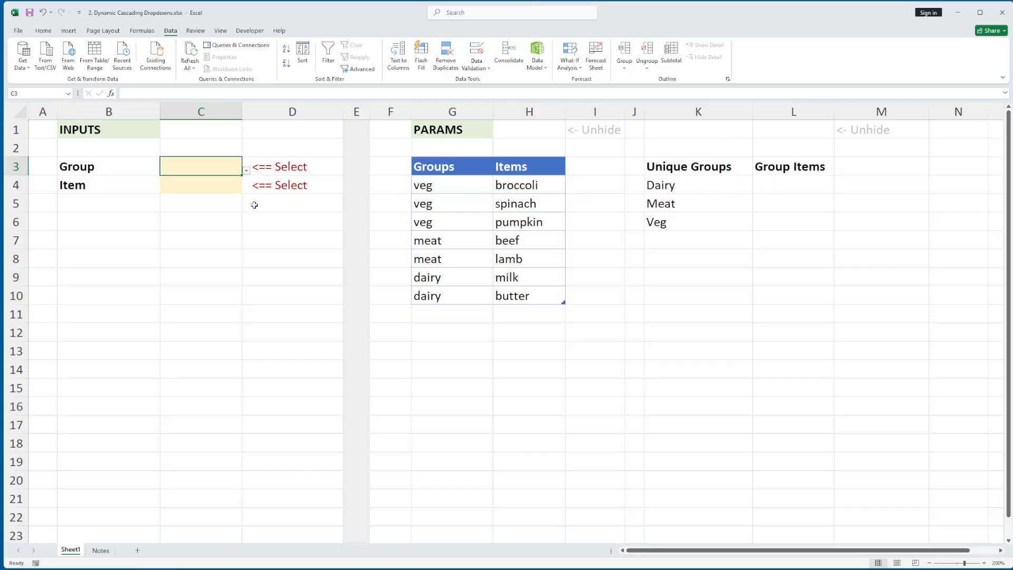
# Examine the PROPER, SORT, UNIQUE and FILTER formula under Group Items in L4.
pyautogui.click(210, 189)
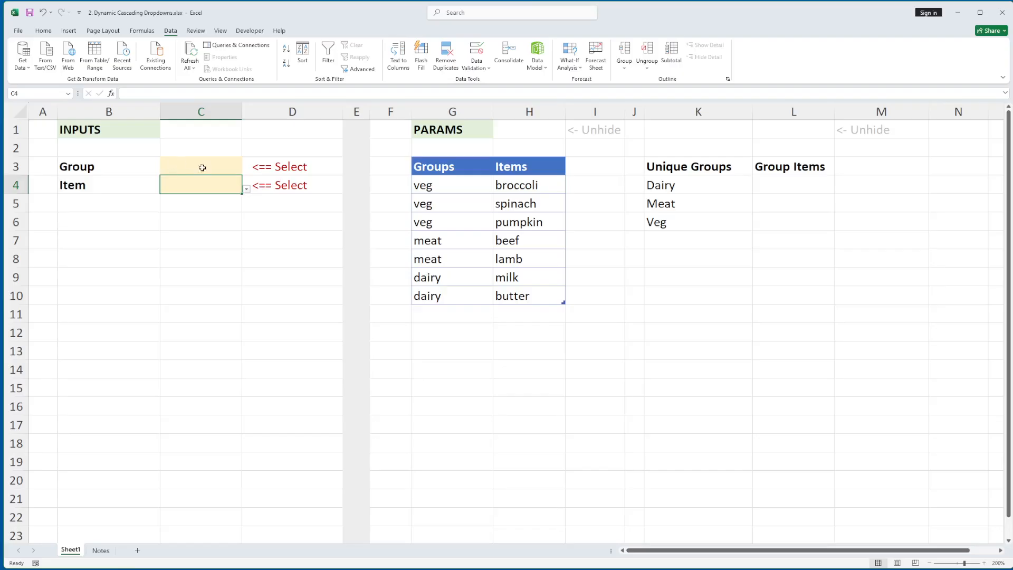
pyautogui.click(786, 186)
pyautogui.press('F2')
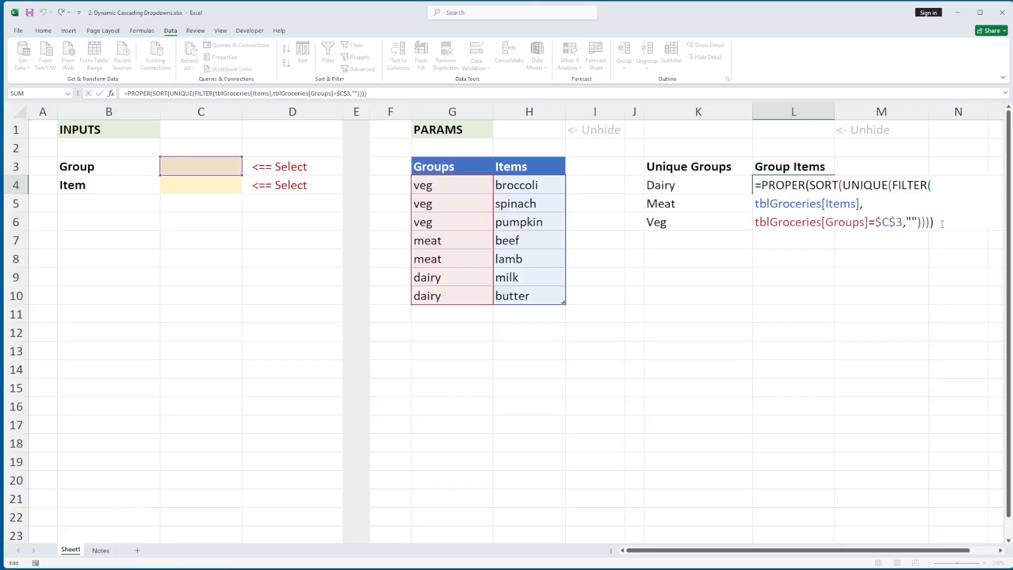
pyautogui.hotkey('shift', 'Up')
pyautogui.hotkey('shift', 'Up')
pyautogui.hotkey('shift', 'Up')
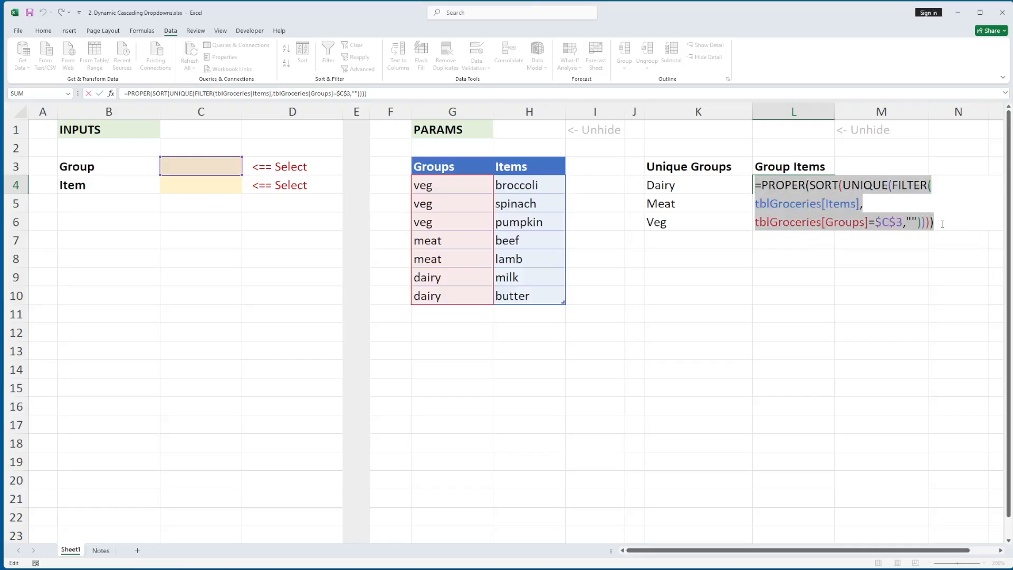
pyautogui.click(948, 230)
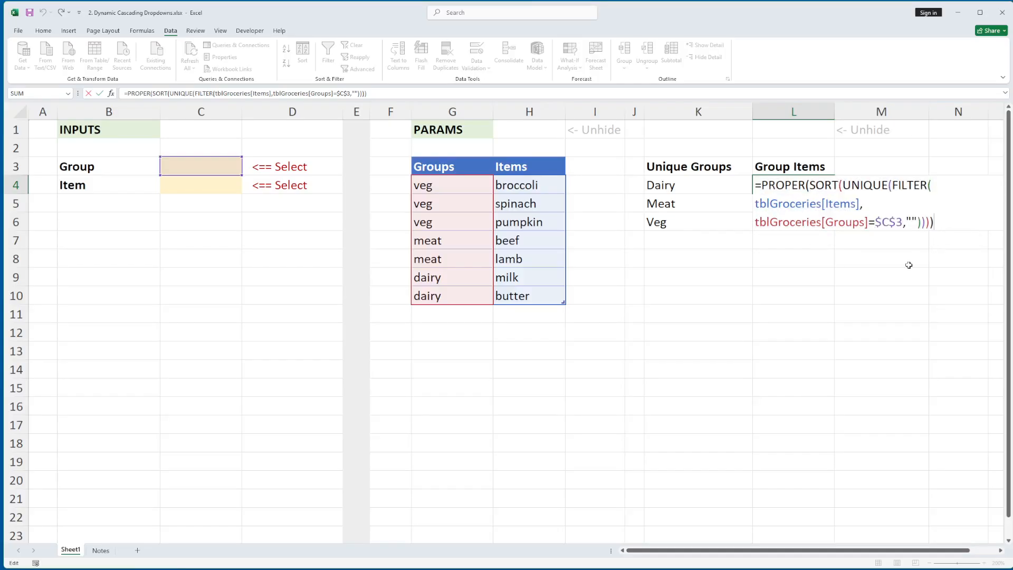
# Enter =FILTER(tblGroceries[Items],tblGroceries[Groups]=C3,"") in K9 to return the items of the selected group.
pyautogui.click(692, 278)
pyautogui.write('=filter(')
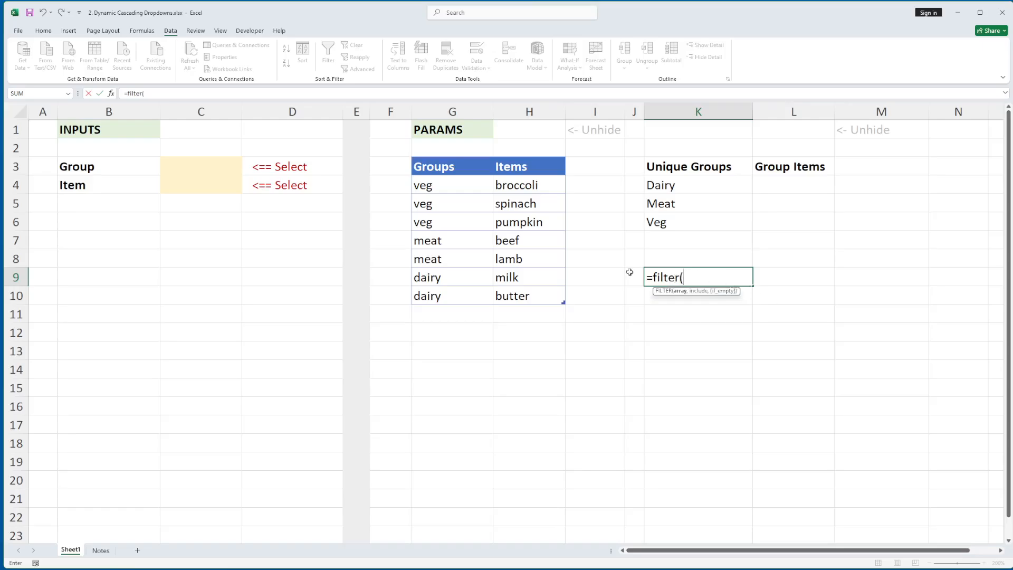
pyautogui.click(532, 185)
pyautogui.moveTo(532, 185); pyautogui.dragTo(520, 292)
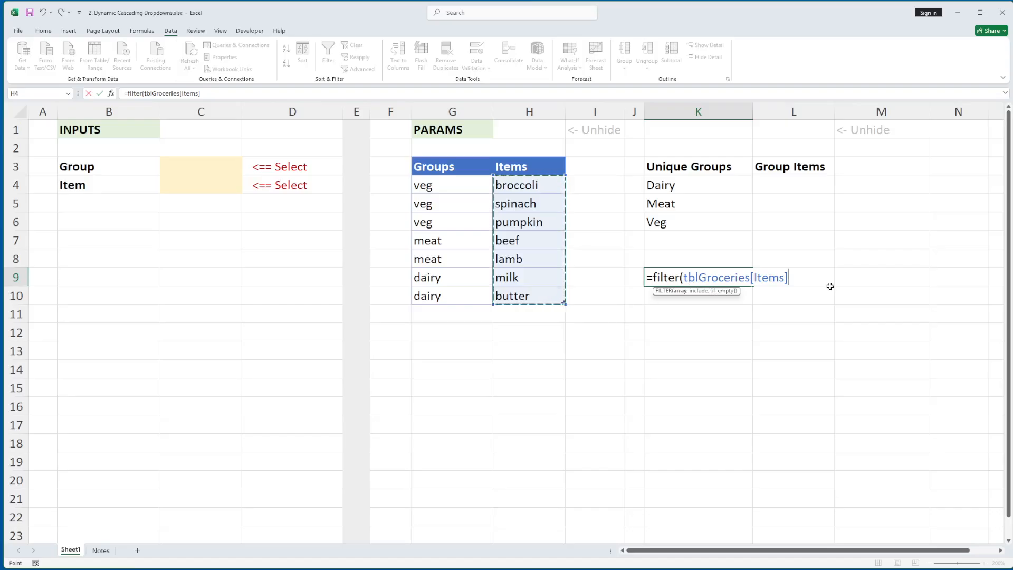
pyautogui.write(',')
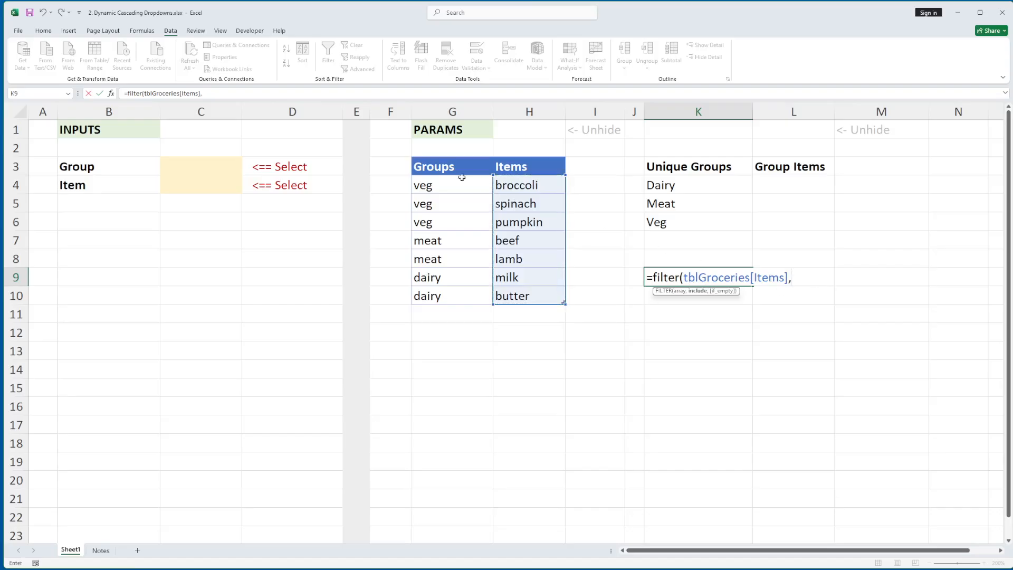
pyautogui.moveTo(457, 183); pyautogui.dragTo(450, 287)
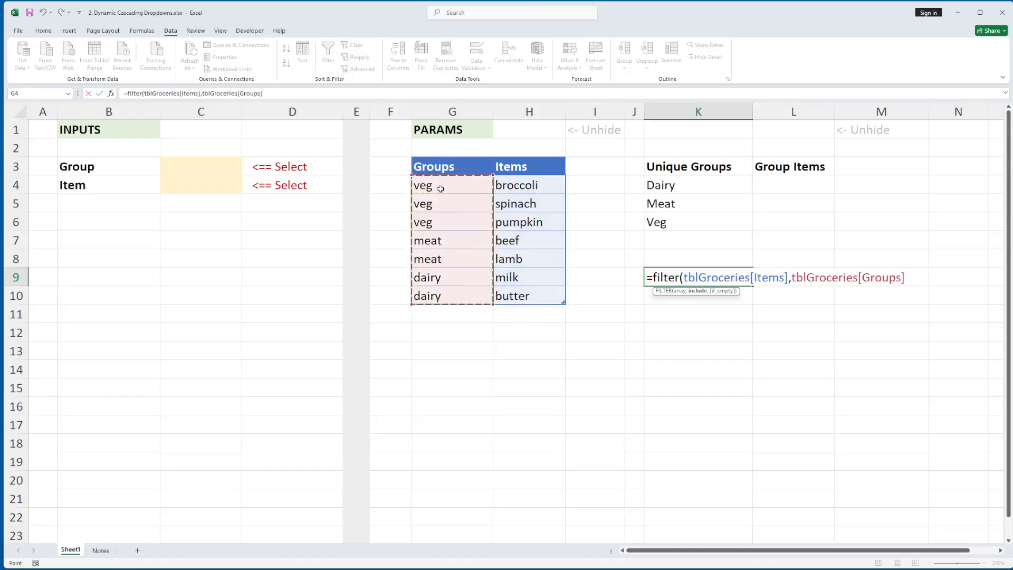
pyautogui.write('=')
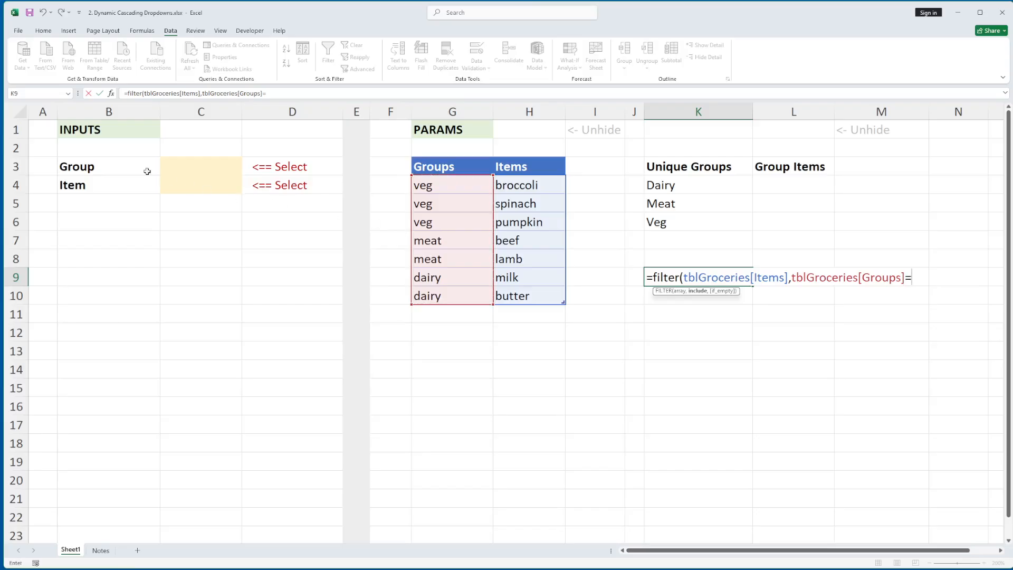
pyautogui.click(185, 166)
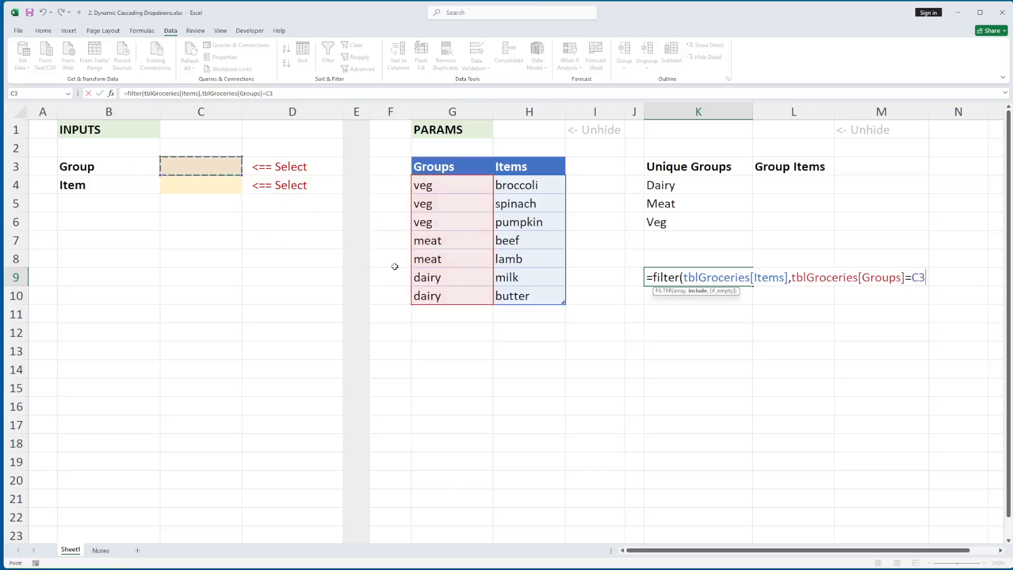
pyautogui.write(',"")')
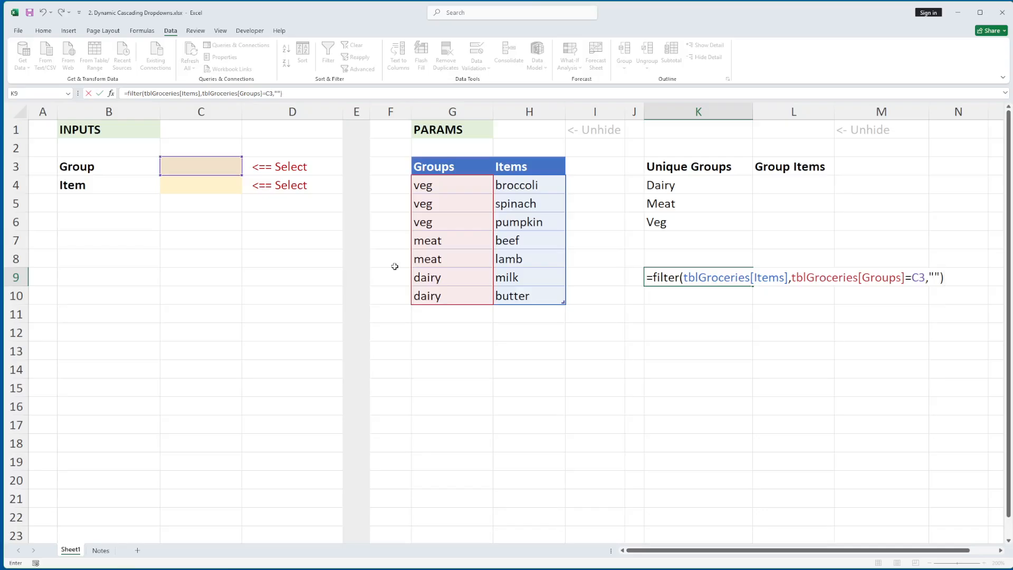
pyautogui.press('Return')
pyautogui.press('Up')
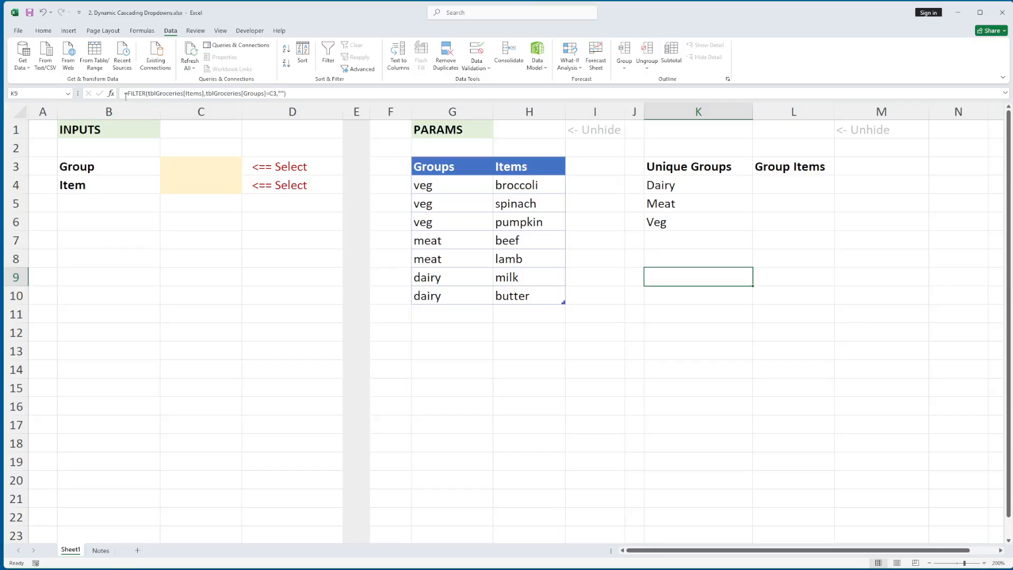
# Wrap the FILTER formula in K9 in PROPER, SORT and UNIQUE, with PROPER outermost.
pyautogui.click(128, 94)
pyautogui.write('proper(')
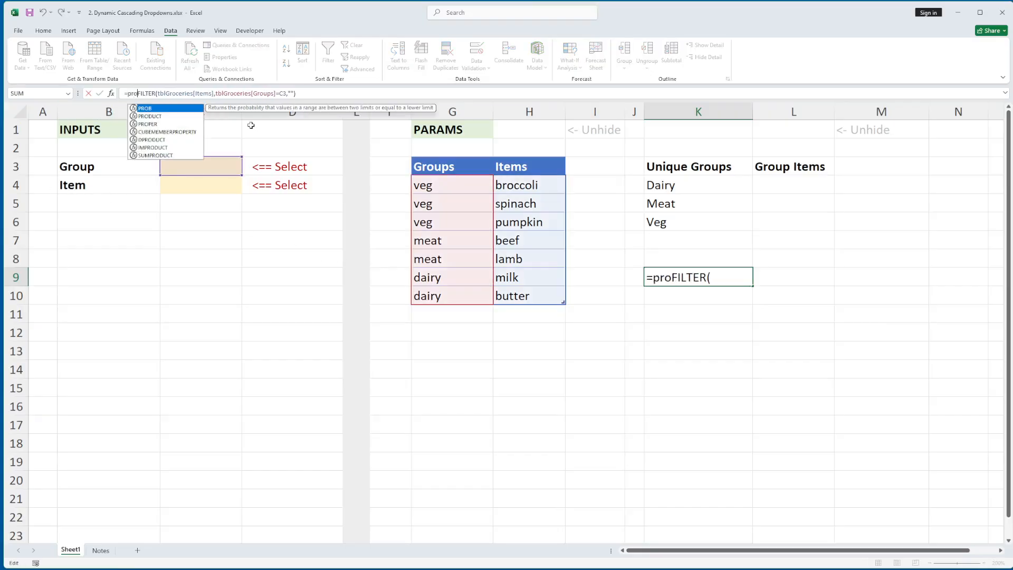
pyautogui.write('sort(')
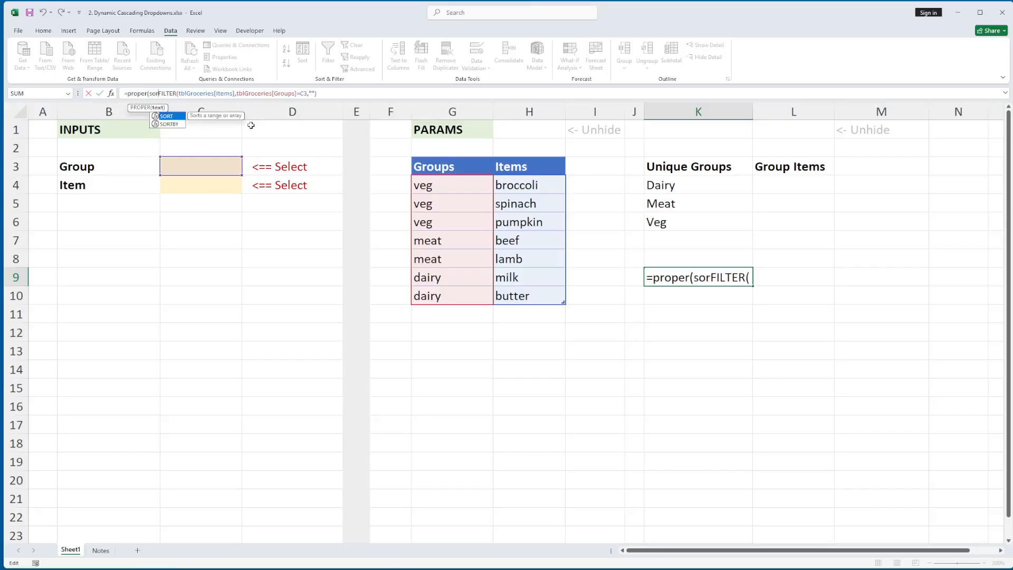
pyautogui.write('unique')
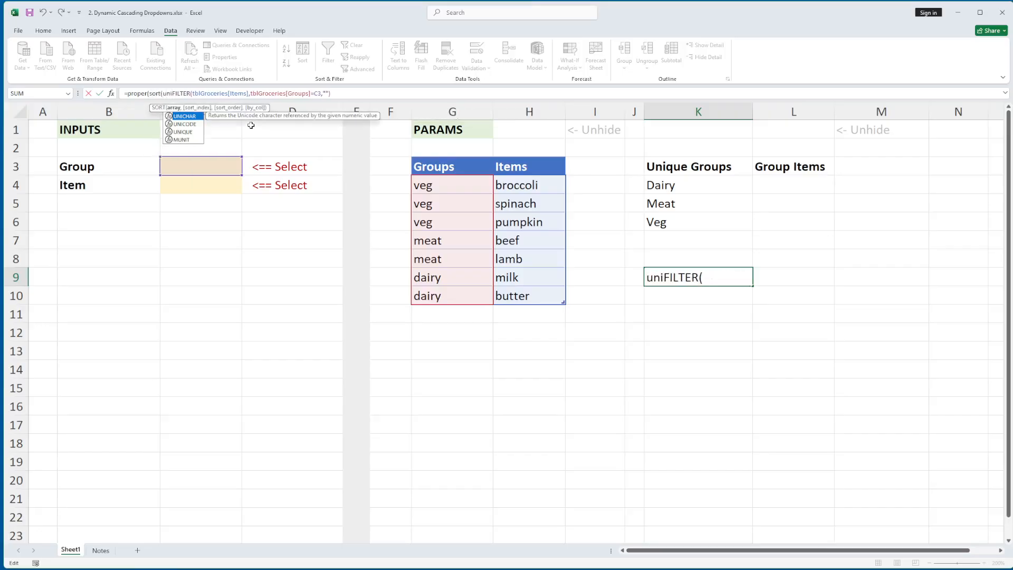
pyautogui.write('(')
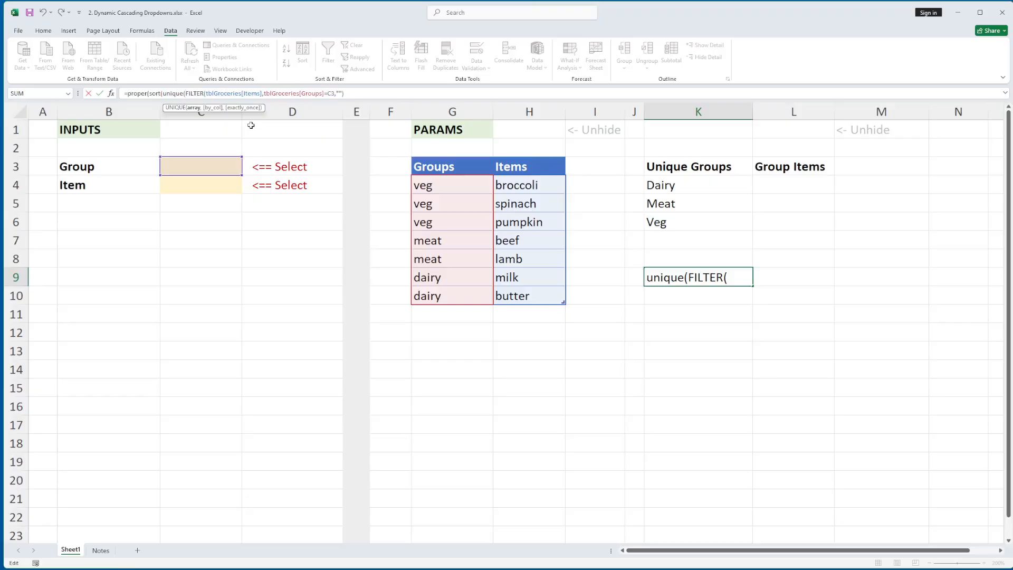
pyautogui.click(353, 94)
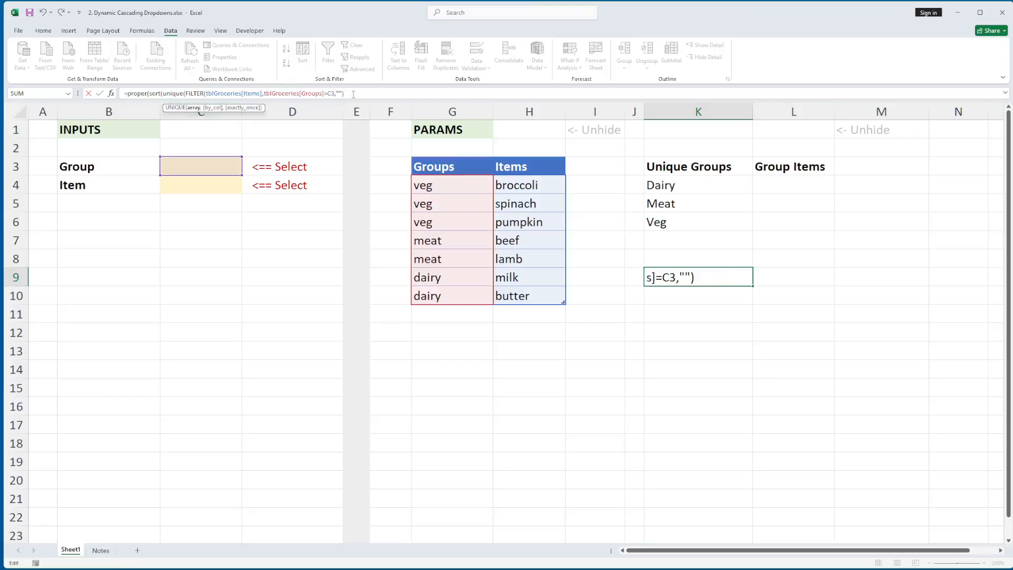
pyautogui.write('))')
pyautogui.press('Return')
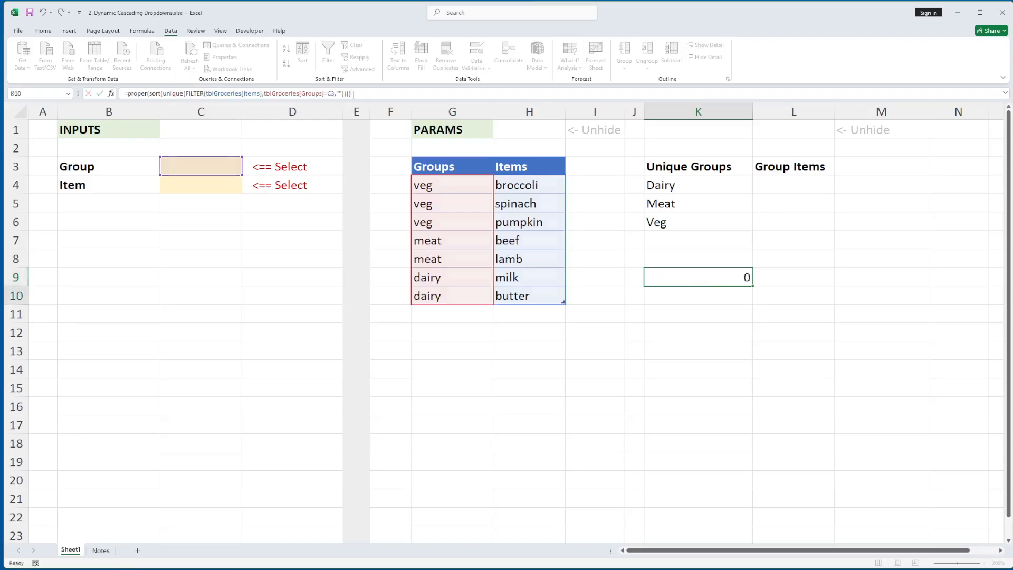
# Review the nested PROPER, SORT, UNIQUE and FILTER functions in K9's formula and clear the cell.
pyautogui.press('Up')
pyautogui.press('F2')
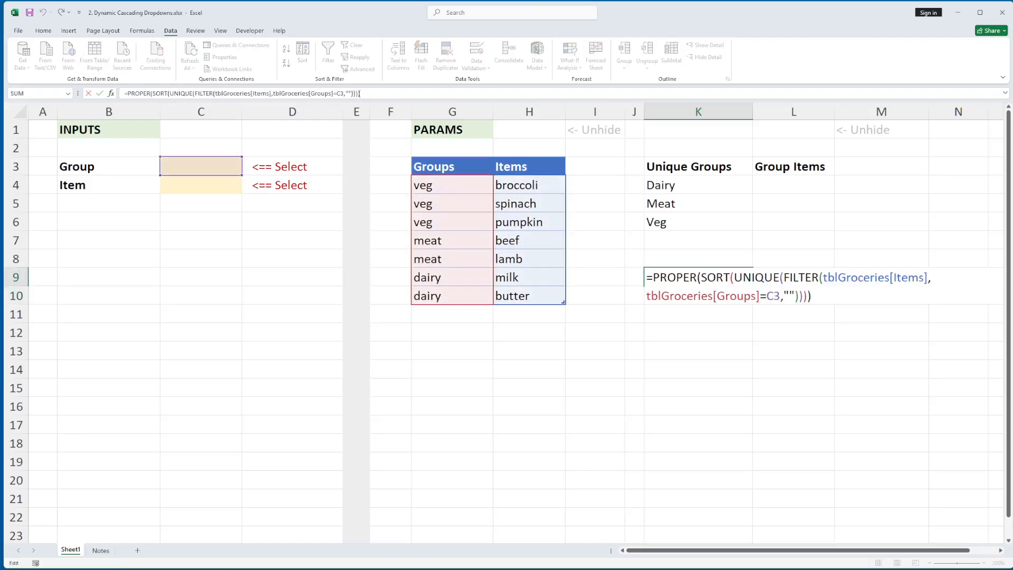
pyautogui.doubleClick(675, 278)
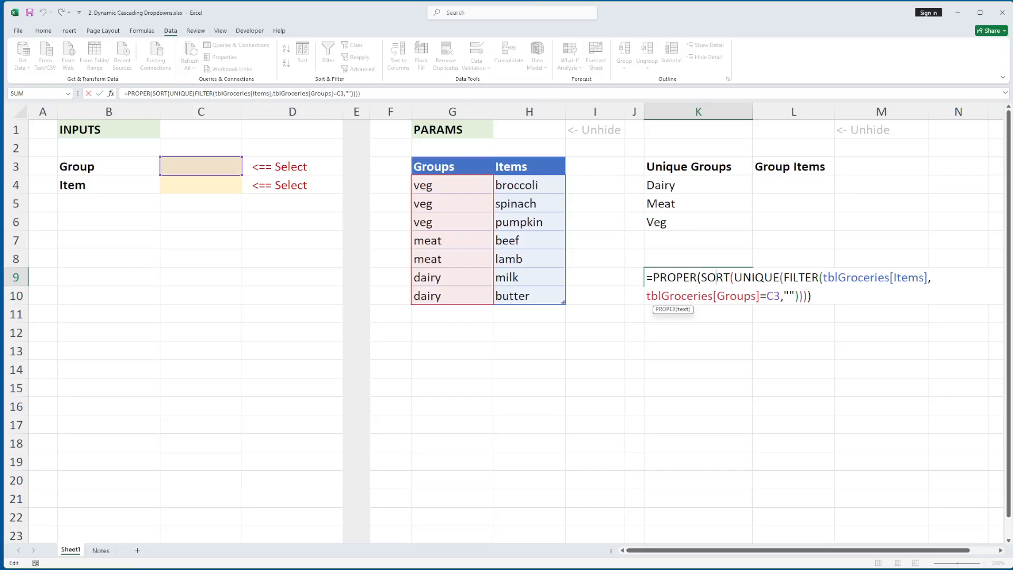
pyautogui.doubleClick(715, 278)
pyautogui.click(762, 276)
pyautogui.doubleClick(762, 276)
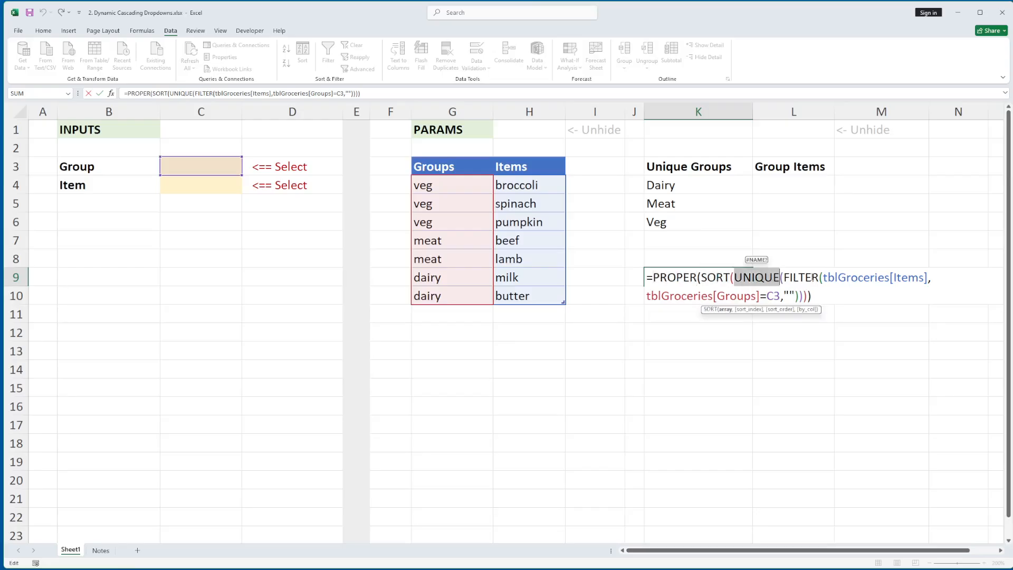
pyautogui.doubleClick(812, 277)
pyautogui.press('Escape')
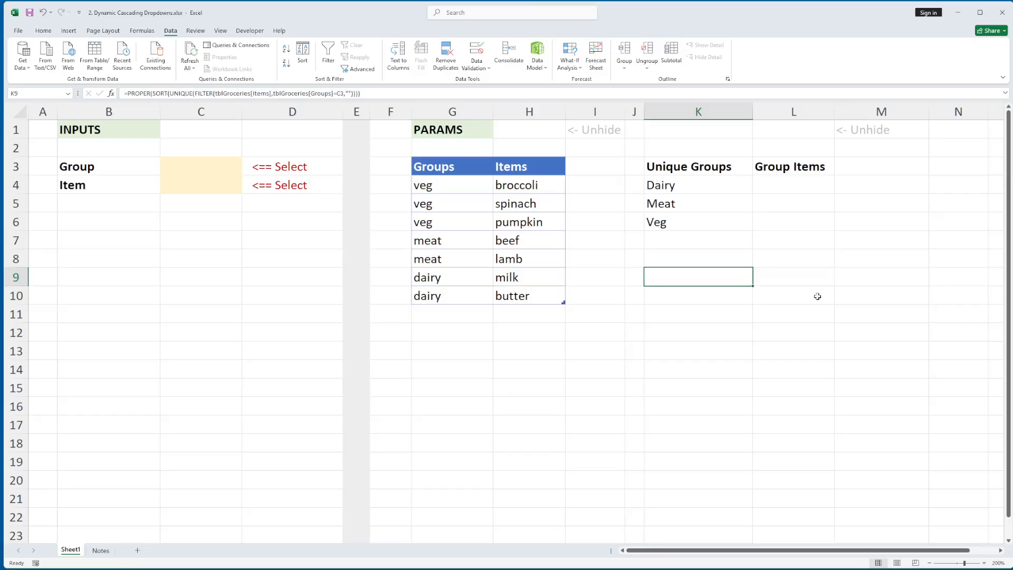
# Inspect the formula under Group Items in L4 and close it without editing.
pyautogui.click(776, 180)
pyautogui.doubleClick(777, 180)
pyautogui.press('Escape')
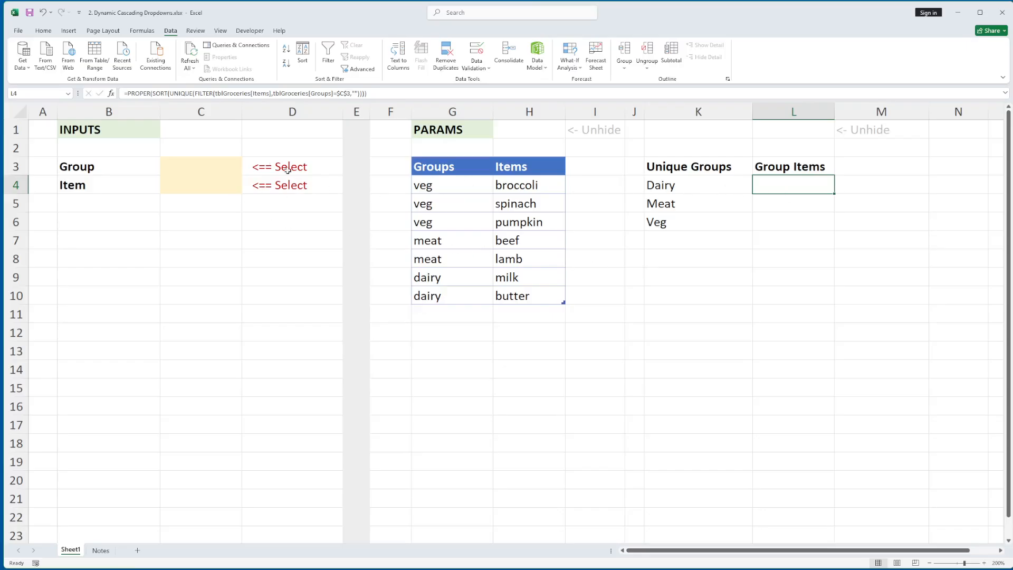
# Choose Dairy from the Group dropdown in C3 and check the resulting Group Items list at L4.
pyautogui.click(226, 165)
pyautogui.click(246, 172)
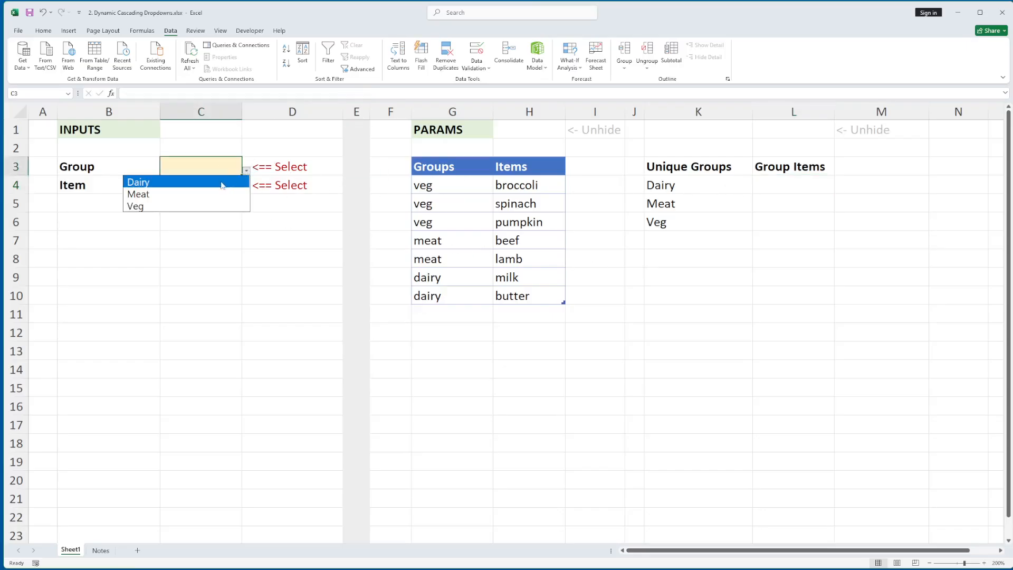
pyautogui.click(221, 183)
pyautogui.click(768, 186)
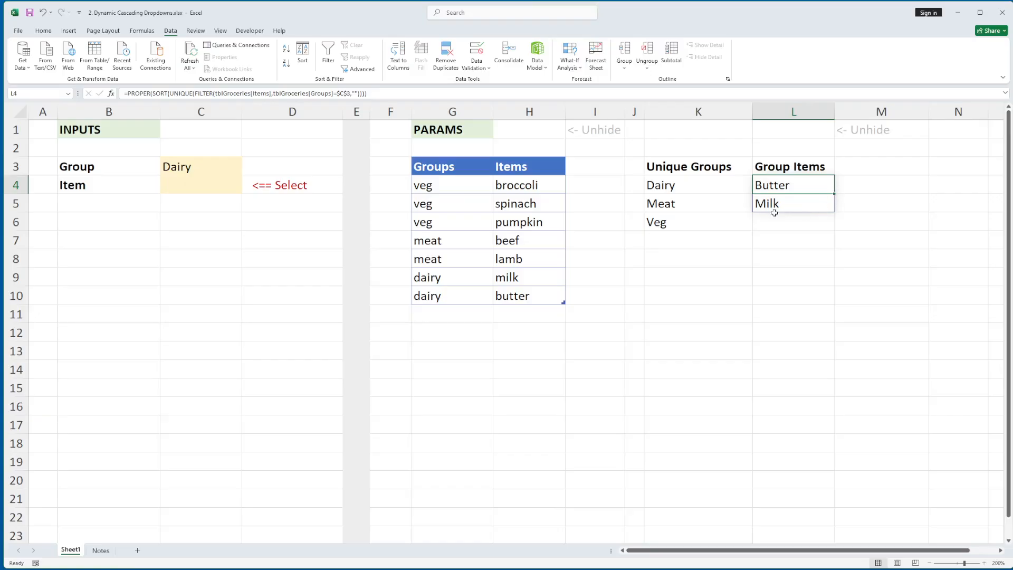
# Enter =L4# in L9 to demonstrate the spilled range reference, and delete that test formula.
pyautogui.click(767, 272)
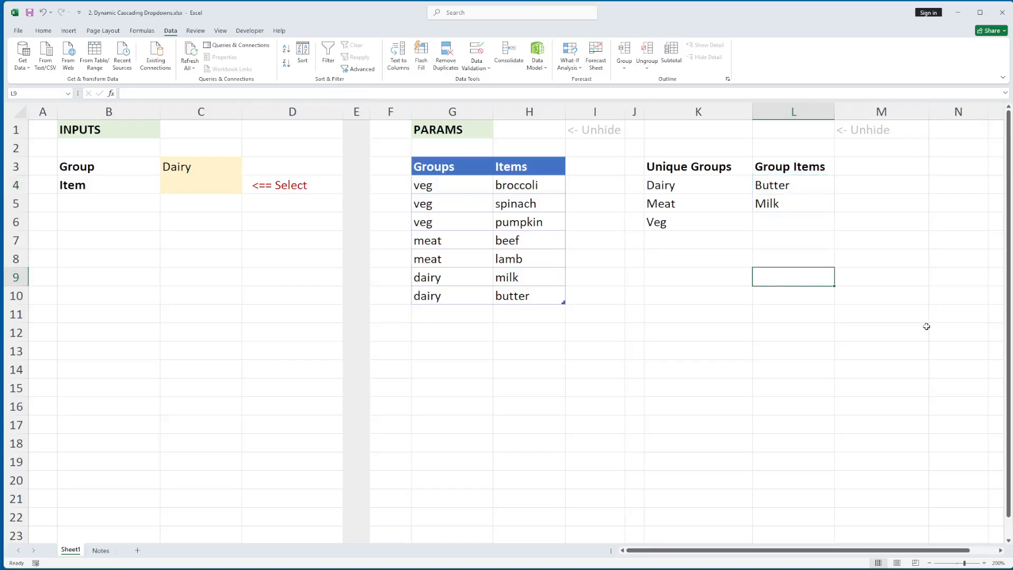
pyautogui.write('=')
pyautogui.click(780, 186)
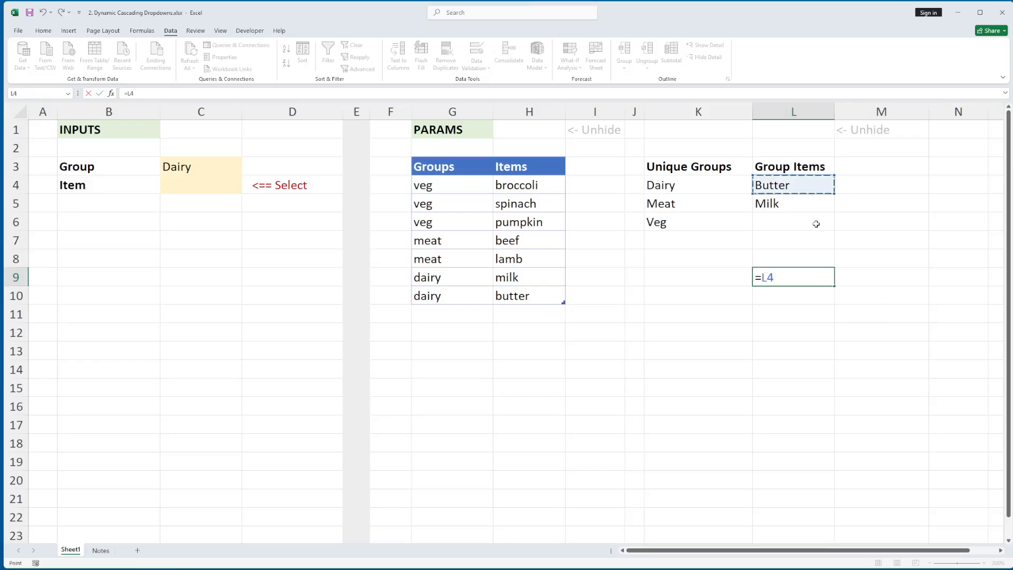
pyautogui.write('#')
pyautogui.press('Return')
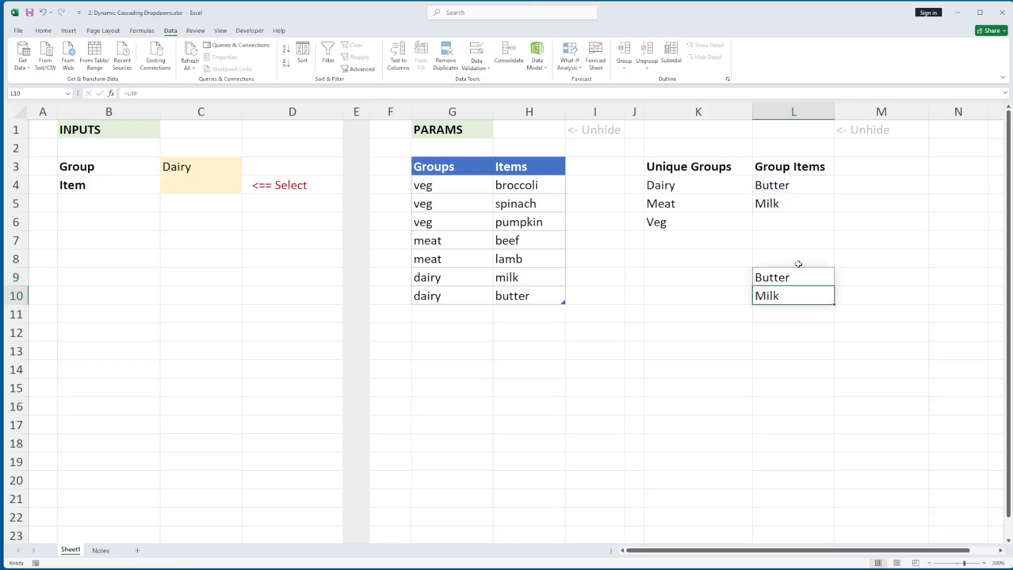
pyautogui.click(818, 275)
pyautogui.press('Delete')
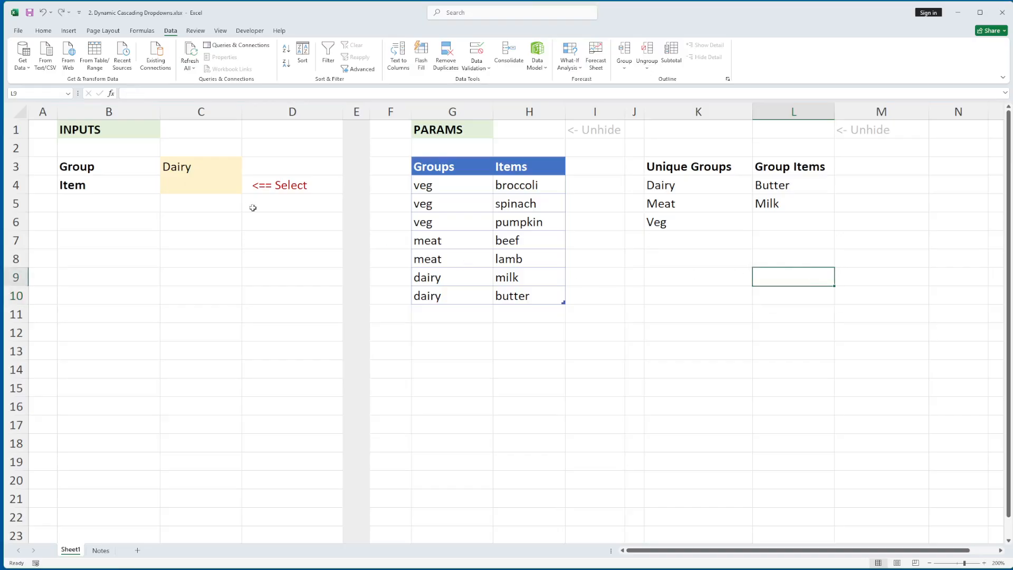
# Set the data validation list source of Item cell C4 to =$L$4# and choose Milk from its dropdown.
pyautogui.click(181, 187)
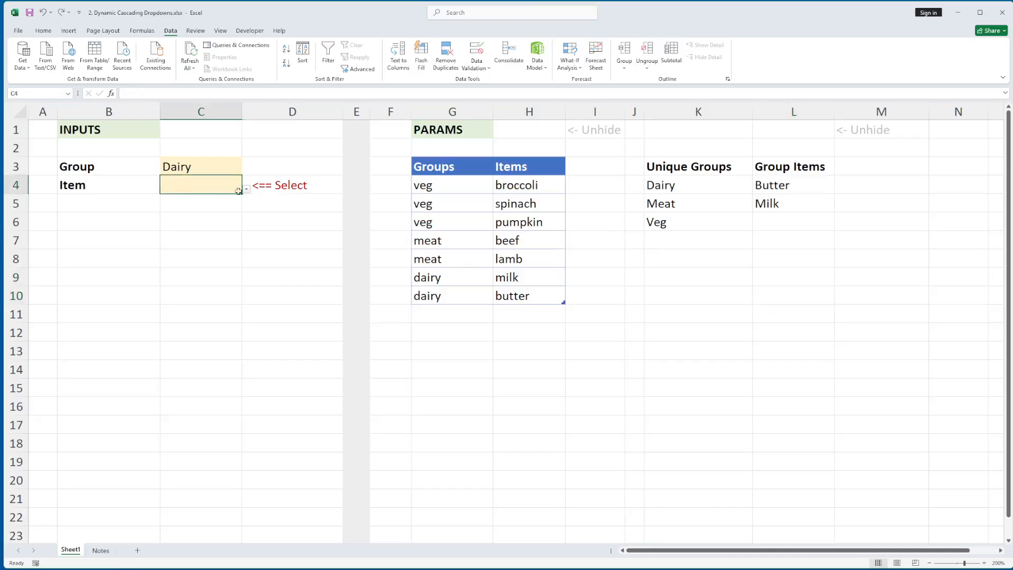
pyautogui.click(477, 64)
pyautogui.click(490, 87)
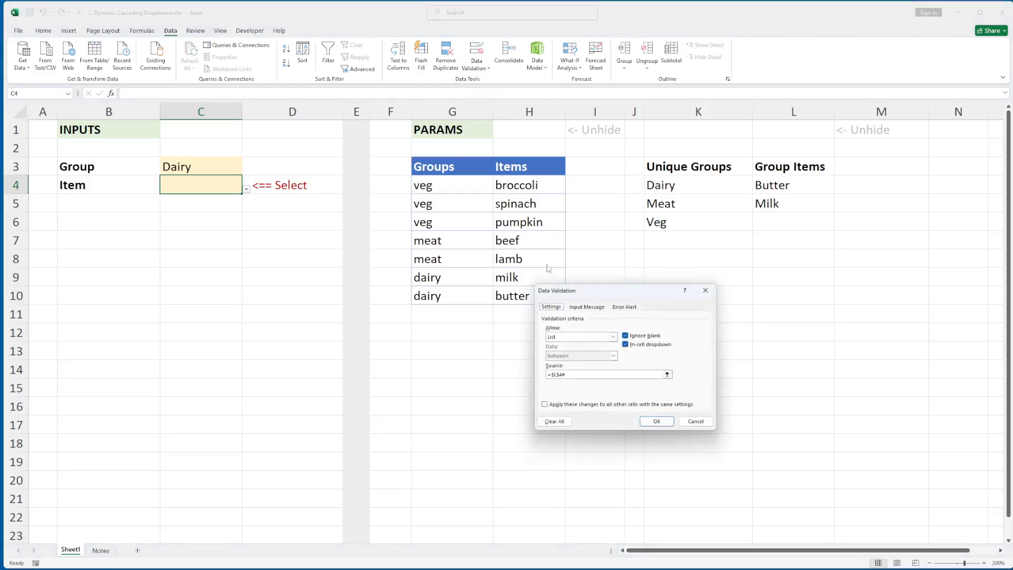
pyautogui.moveTo(580, 376); pyautogui.dragTo(527, 374)
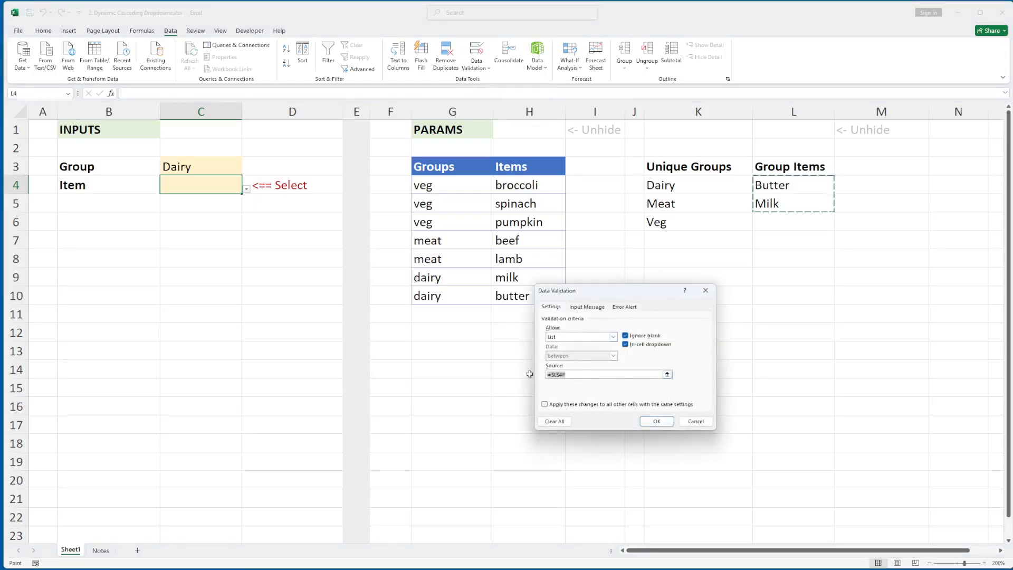
pyautogui.click(798, 191)
pyautogui.write('#')
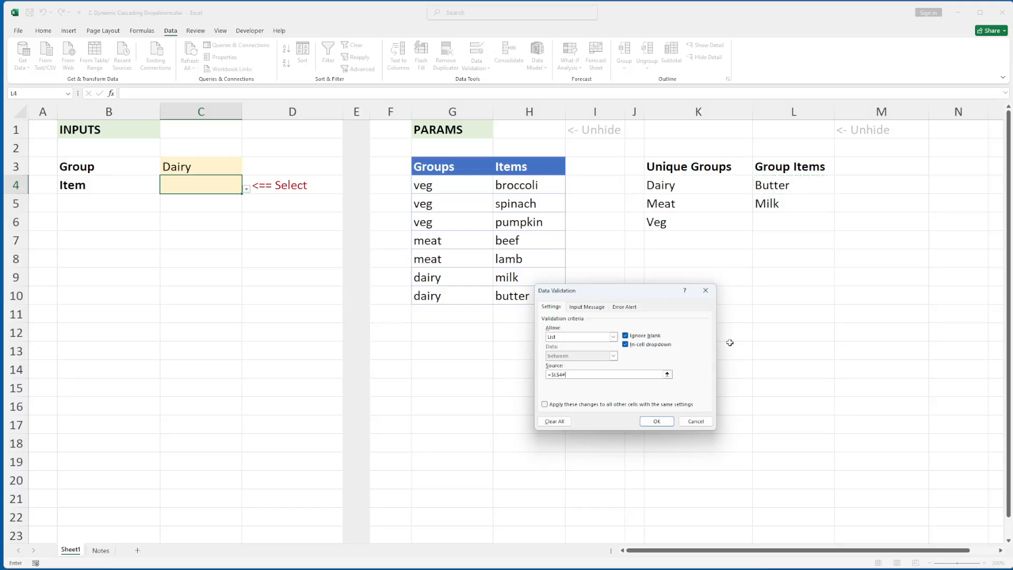
pyautogui.click(656, 421)
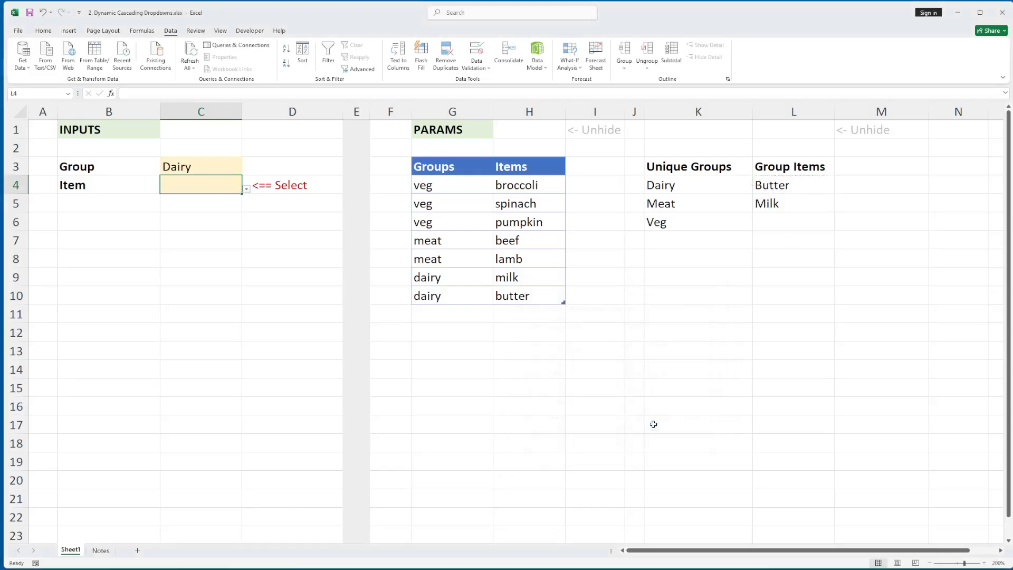
pyautogui.click(247, 189)
pyautogui.click(215, 213)
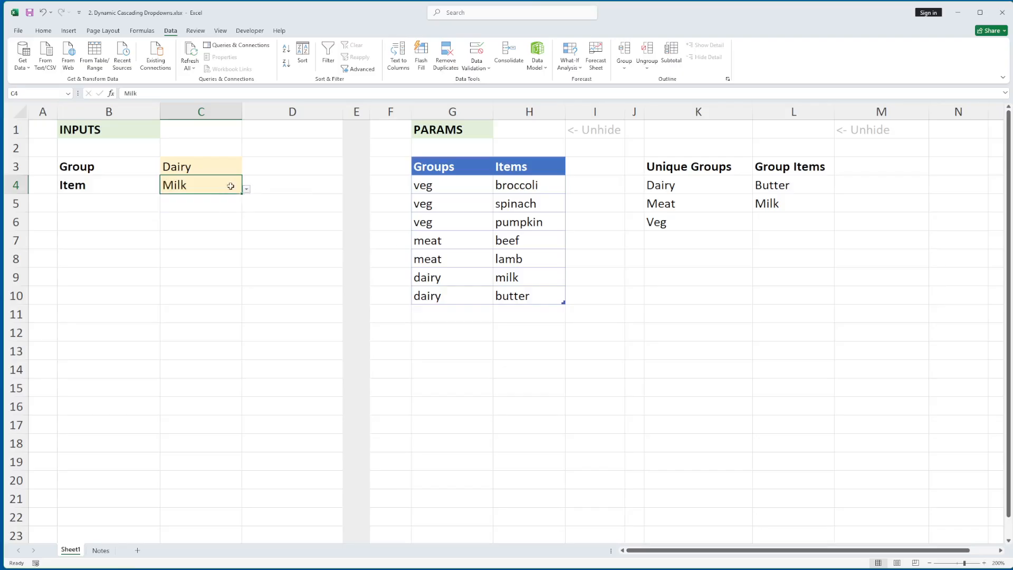
# Choose Meat from the Group dropdown in C3 and Lamb from the Item dropdown in C4.
pyautogui.click(228, 168)
pyautogui.click(247, 170)
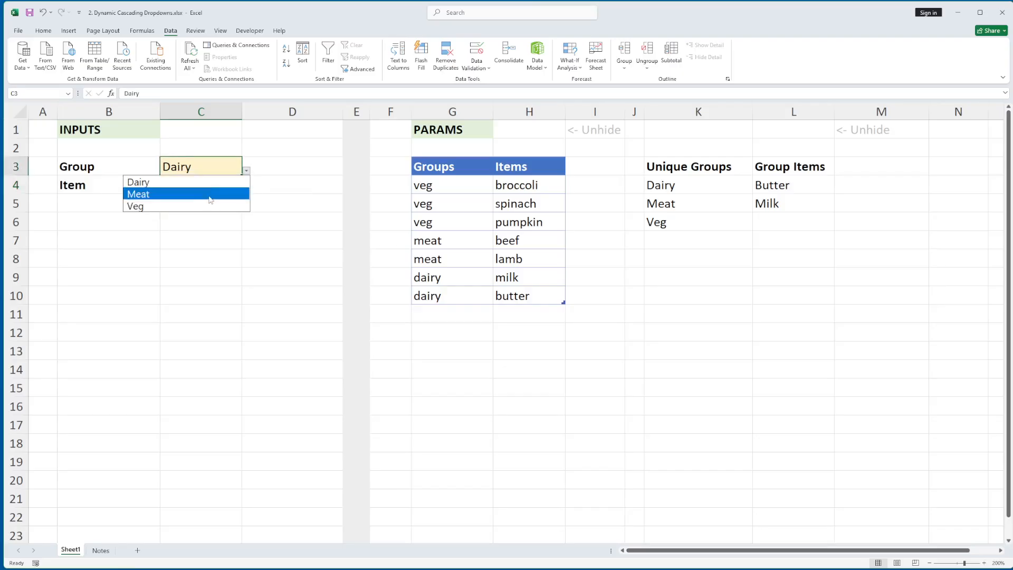
pyautogui.click(211, 194)
pyautogui.click(215, 190)
pyautogui.click(247, 189)
pyautogui.click(217, 207)
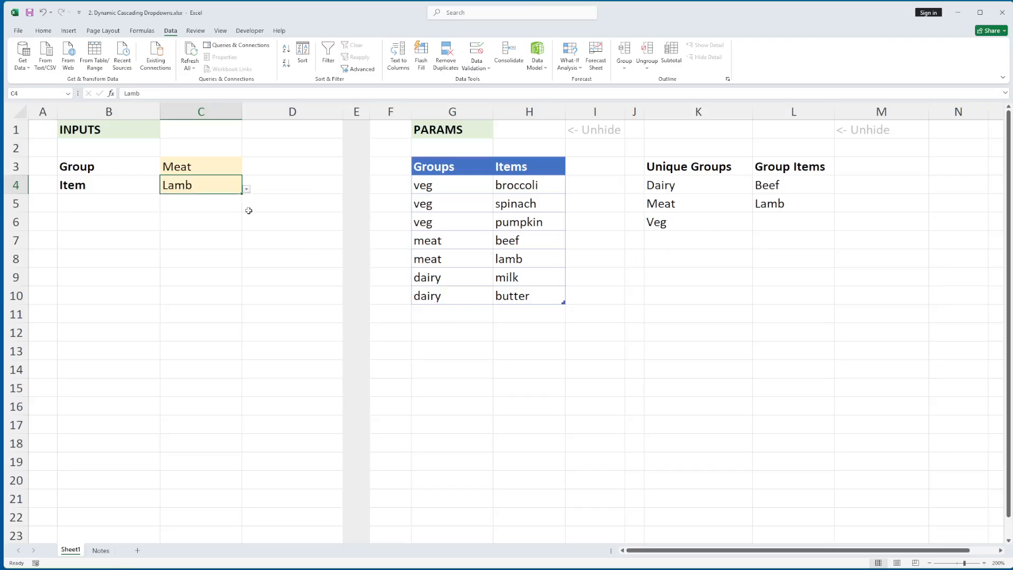
# Add a new row at the end of the groceries table with group fruit and item apples.
pyautogui.click(452, 296)
pyautogui.press('Tab')
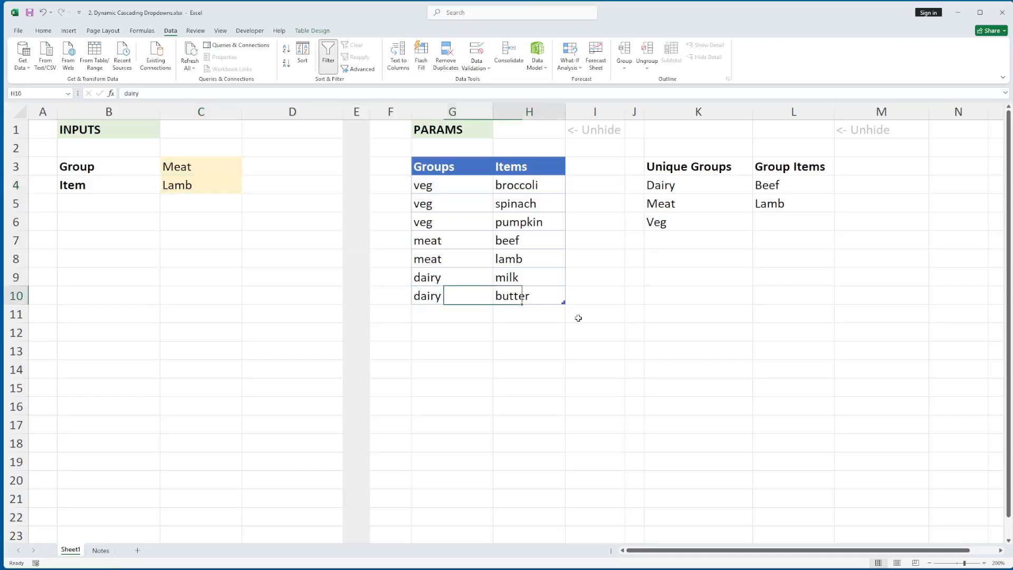
pyautogui.press('Tab')
pyautogui.write('frui')
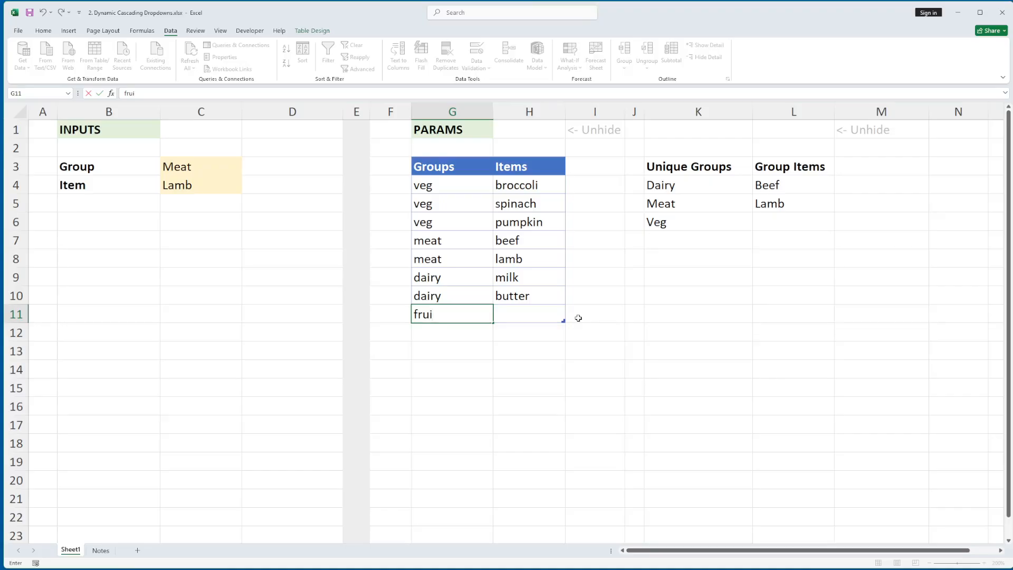
pyautogui.press('Tab')
pyautogui.write('apples')
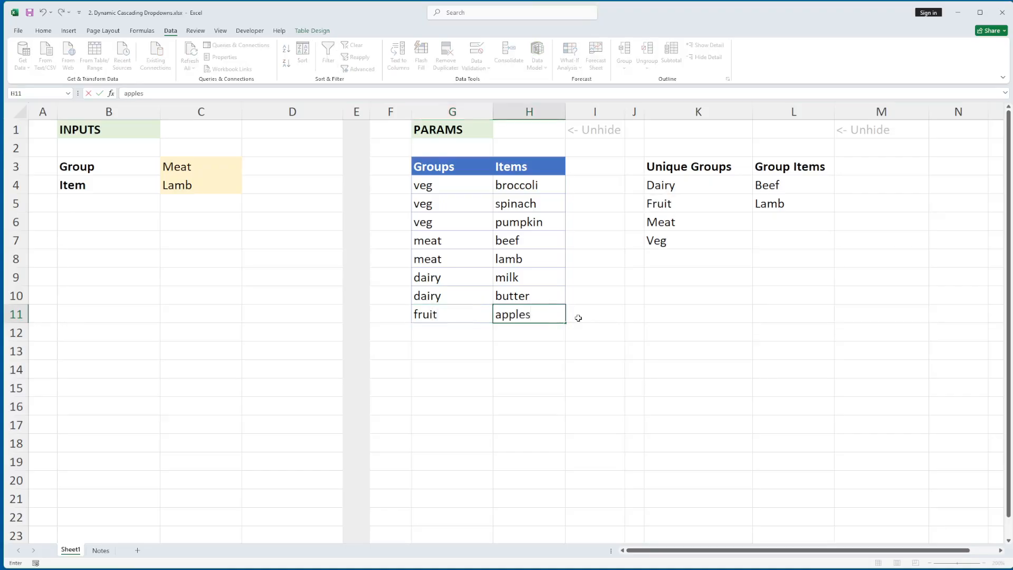
pyautogui.press('Up')
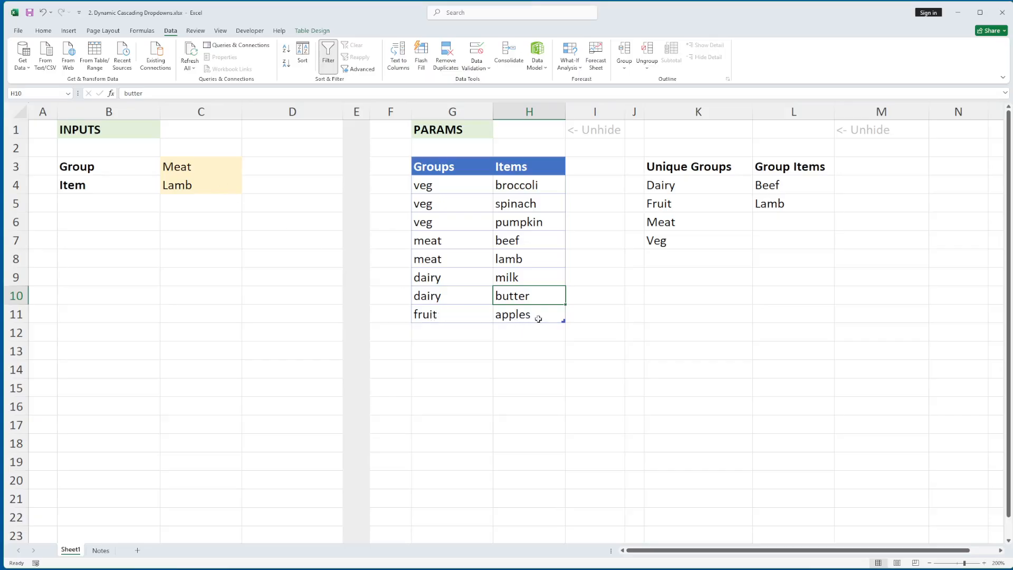
# Choose Fruit from the Group dropdown in C3 and Apples from the Item dropdown in C4.
pyautogui.click(222, 168)
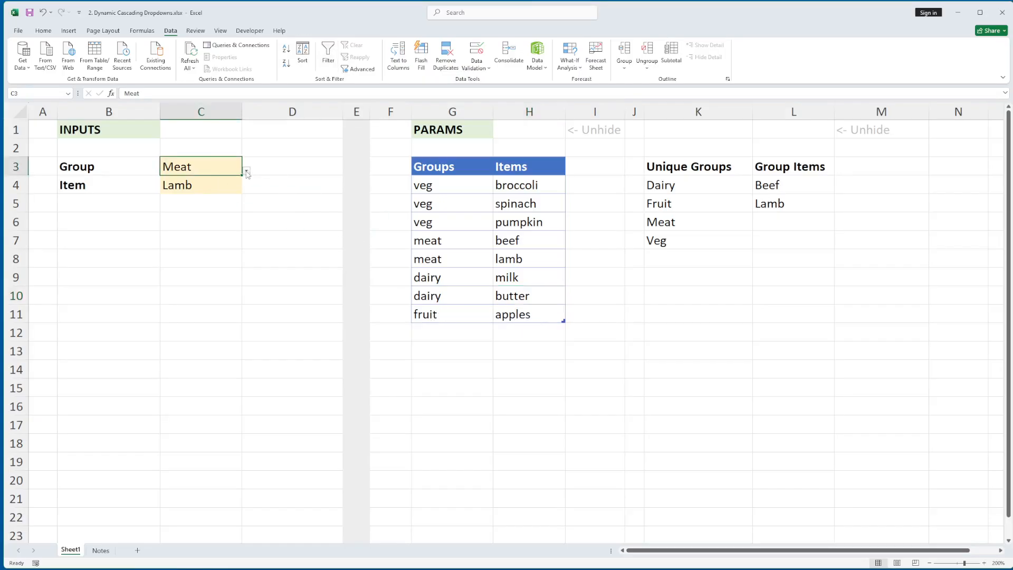
pyautogui.click(246, 171)
pyautogui.click(185, 195)
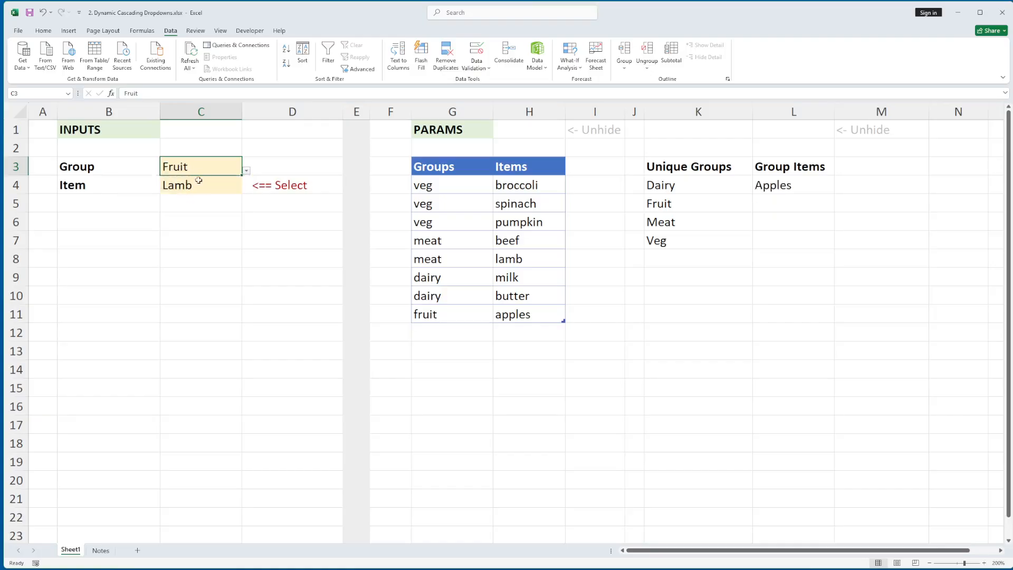
pyautogui.click(230, 191)
pyautogui.click(246, 189)
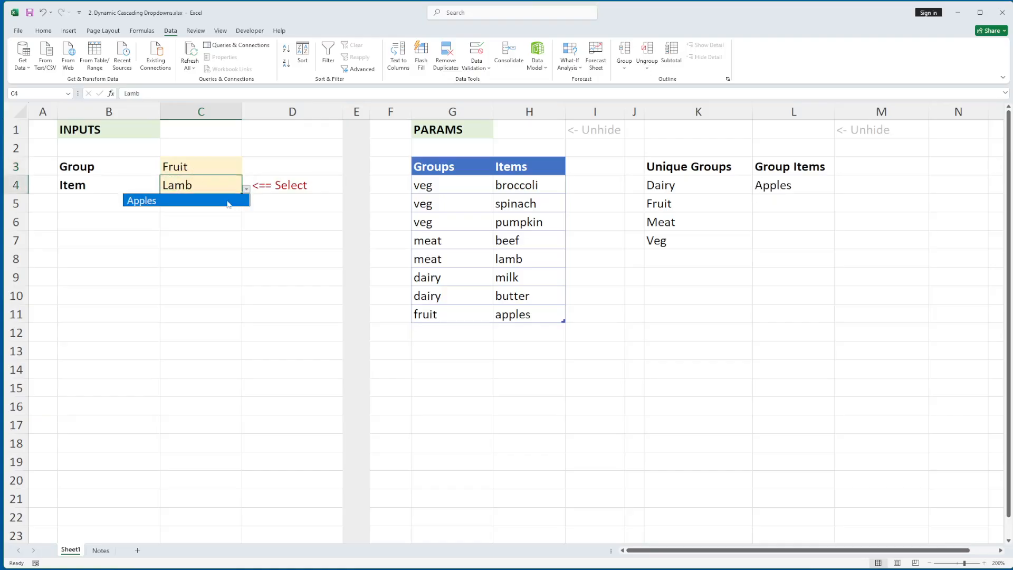
pyautogui.click(228, 203)
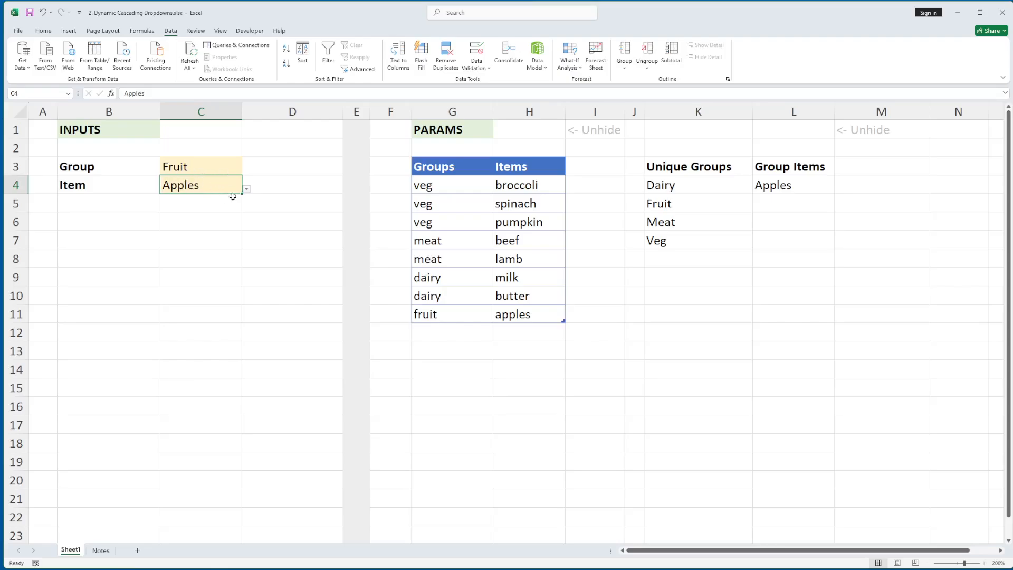
# Add another row below the table's last entry with group fruit and item bananas.
pyautogui.click(437, 316)
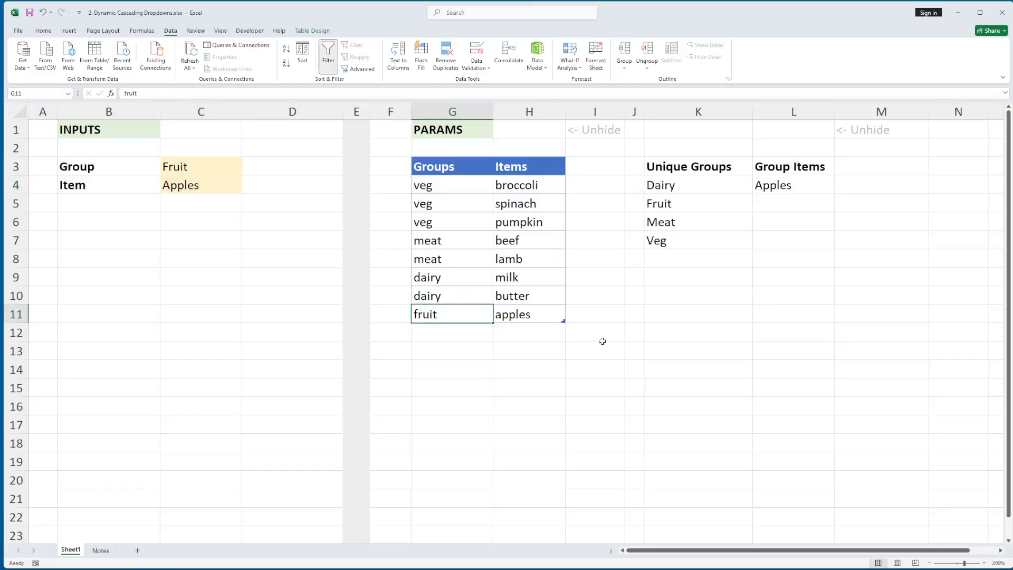
pyautogui.press('Down')
pyautogui.write('fruit')
pyautogui.press('Tab')
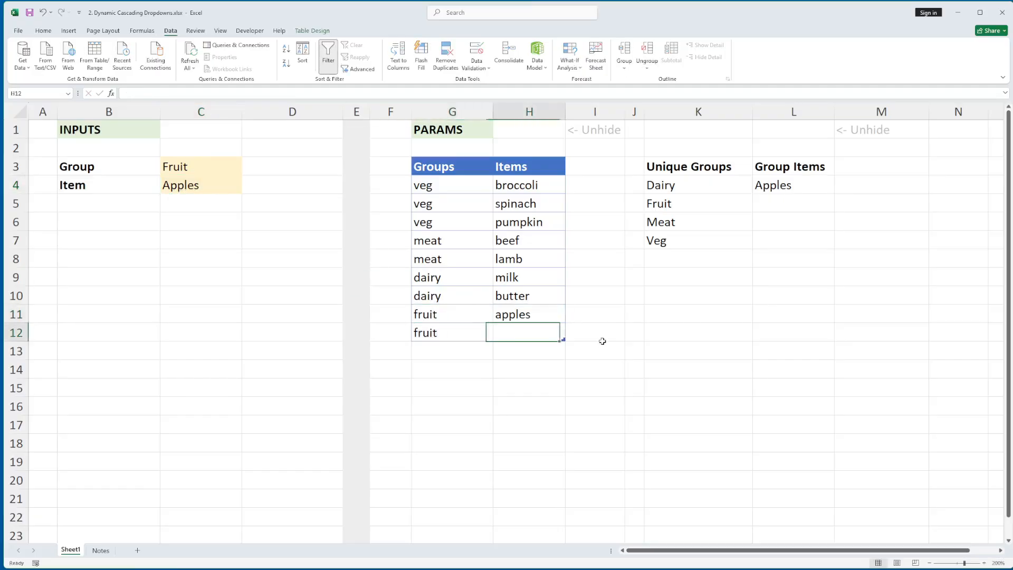
pyautogui.write('banan')
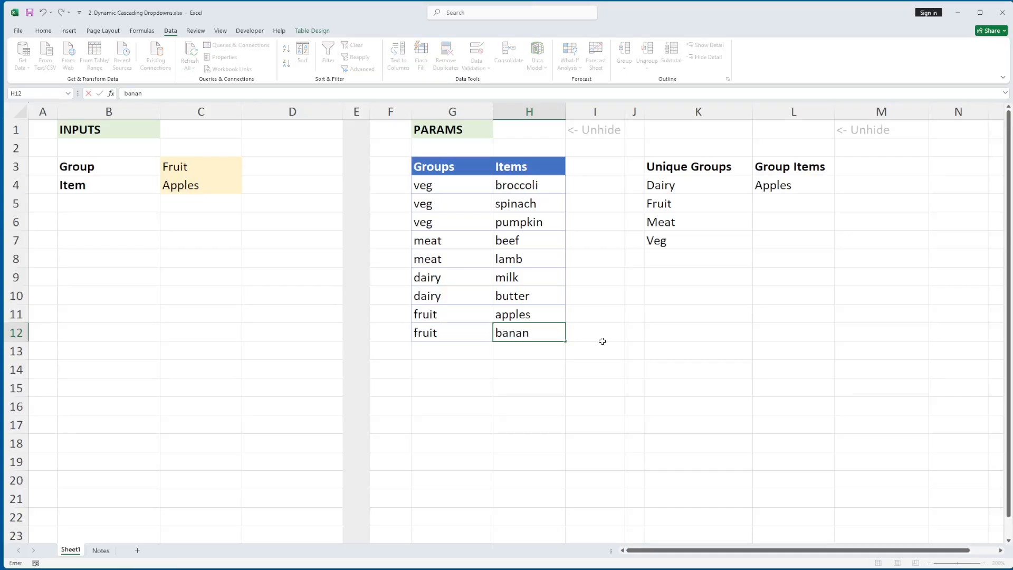
pyautogui.write('as')
pyautogui.press('Up')
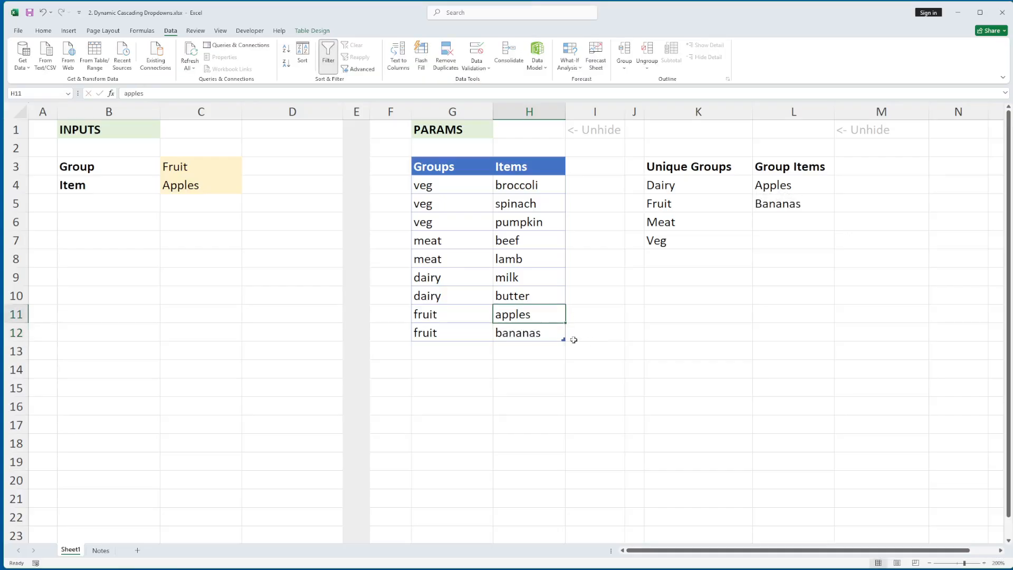
# Choose Bananas from the Item dropdown in C4.
pyautogui.click(239, 187)
pyautogui.click(246, 189)
pyautogui.click(229, 215)
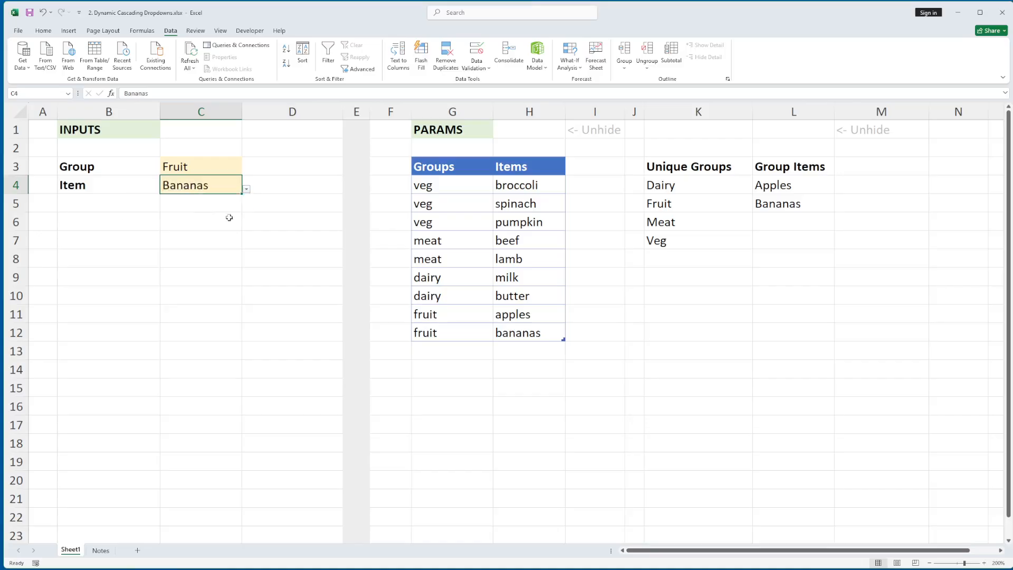
# Add a duplicate entry as a new last row of the groceries table with group veg and item spinach.
pyautogui.click(470, 332)
pyautogui.press('Tab')
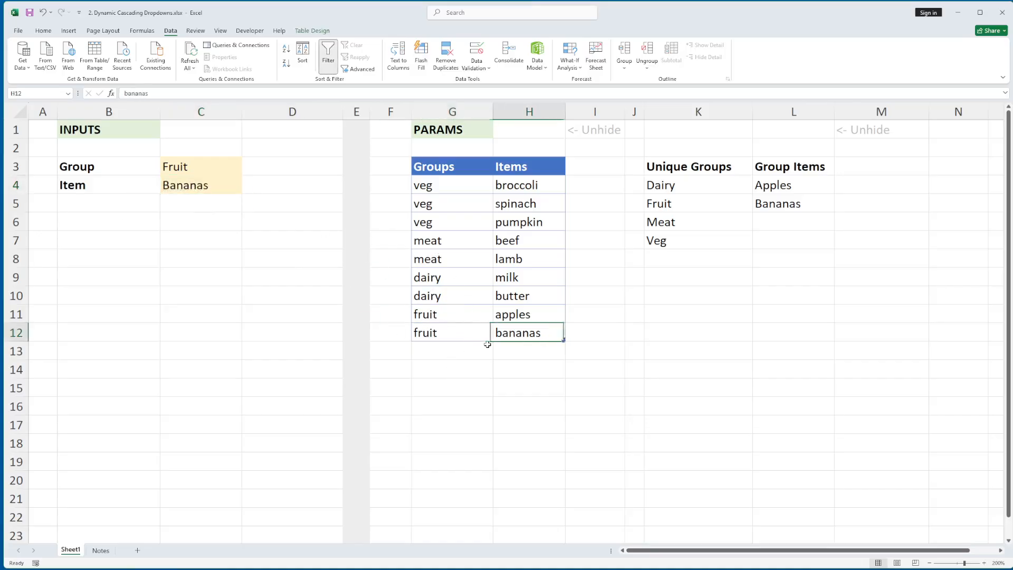
pyautogui.press('Tab')
pyautogui.write('veg')
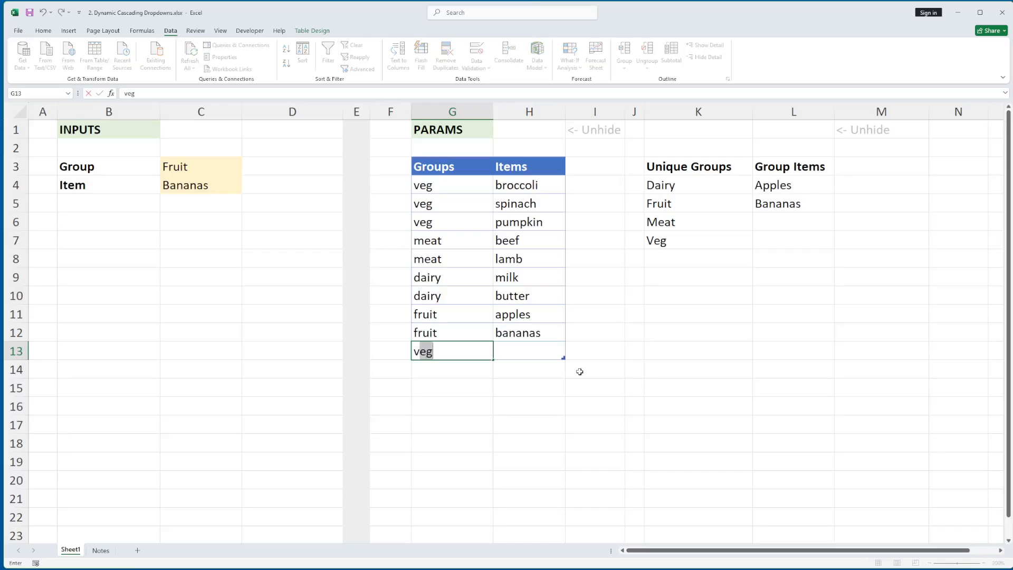
pyautogui.press('Tab')
pyautogui.write('spinach')
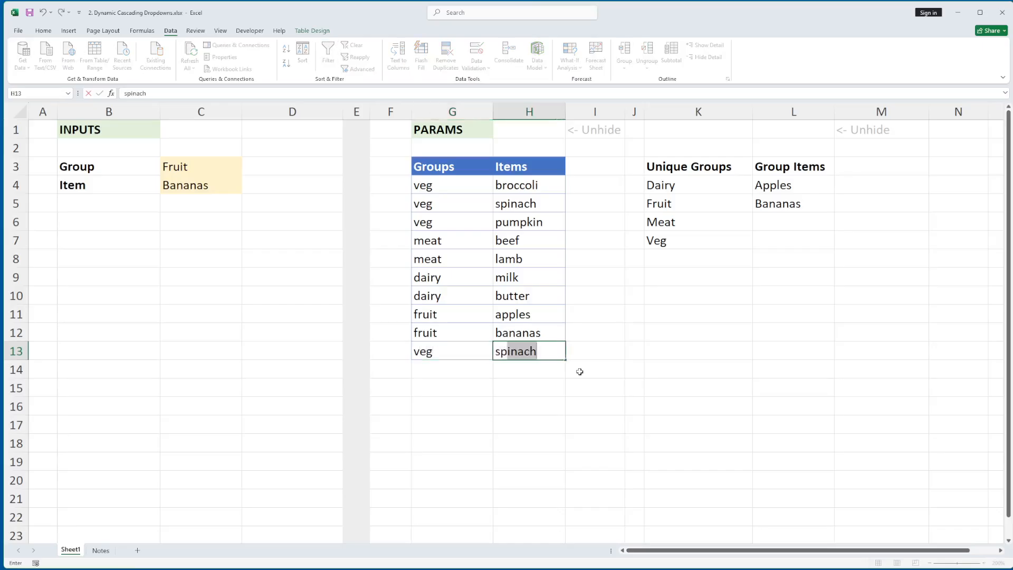
pyautogui.press('Up')
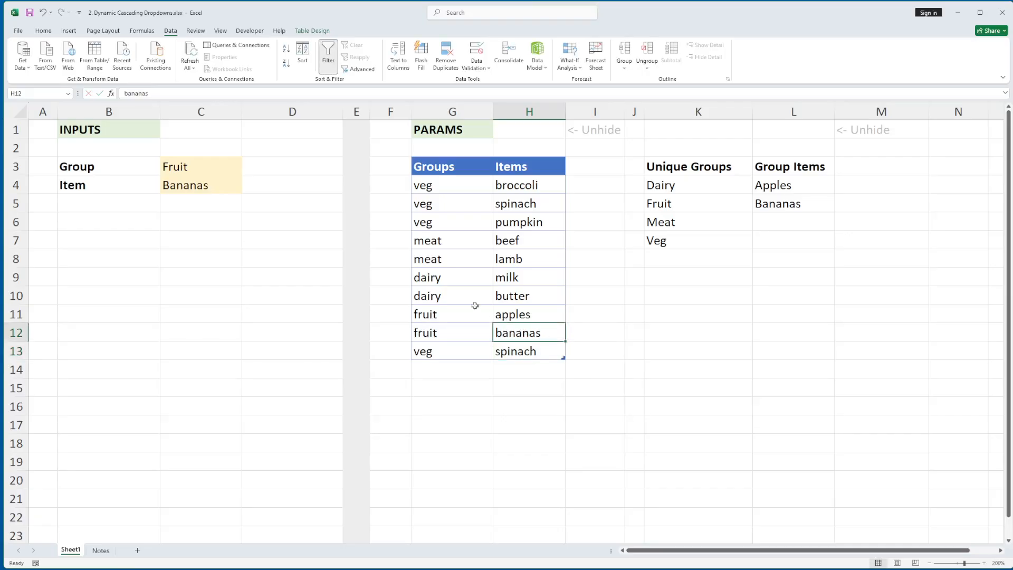
# Choose Veg from the Group dropdown in C3 and Spinach from the Item dropdown in C4.
pyautogui.click(226, 169)
pyautogui.click(247, 170)
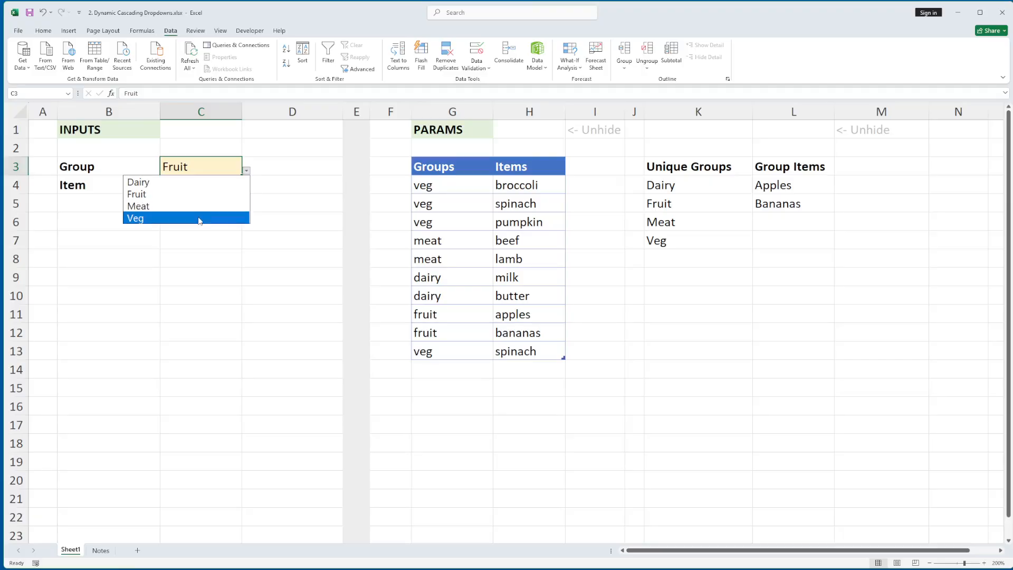
pyautogui.click(199, 219)
pyautogui.click(225, 185)
pyautogui.click(247, 189)
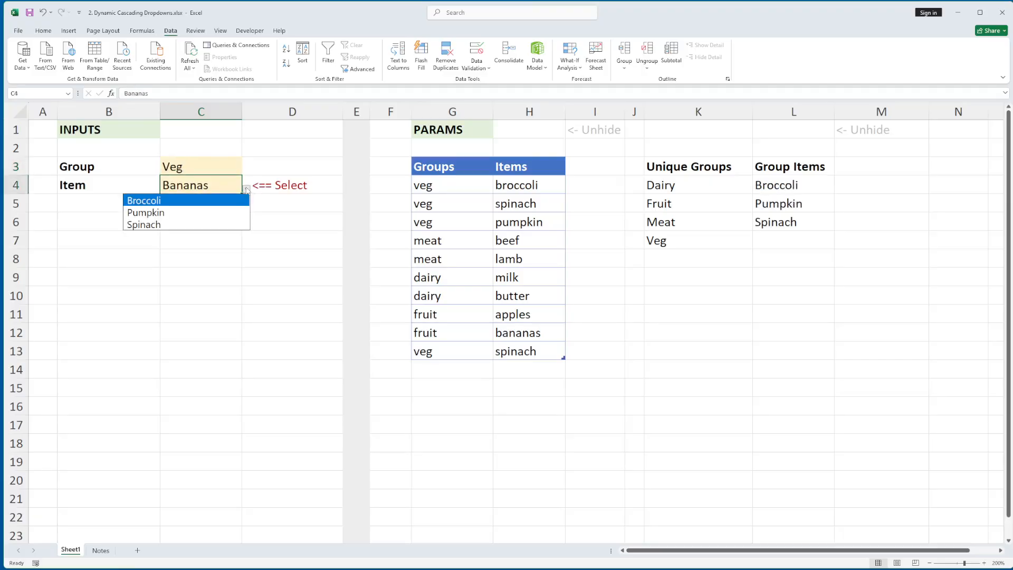
pyautogui.click(181, 224)
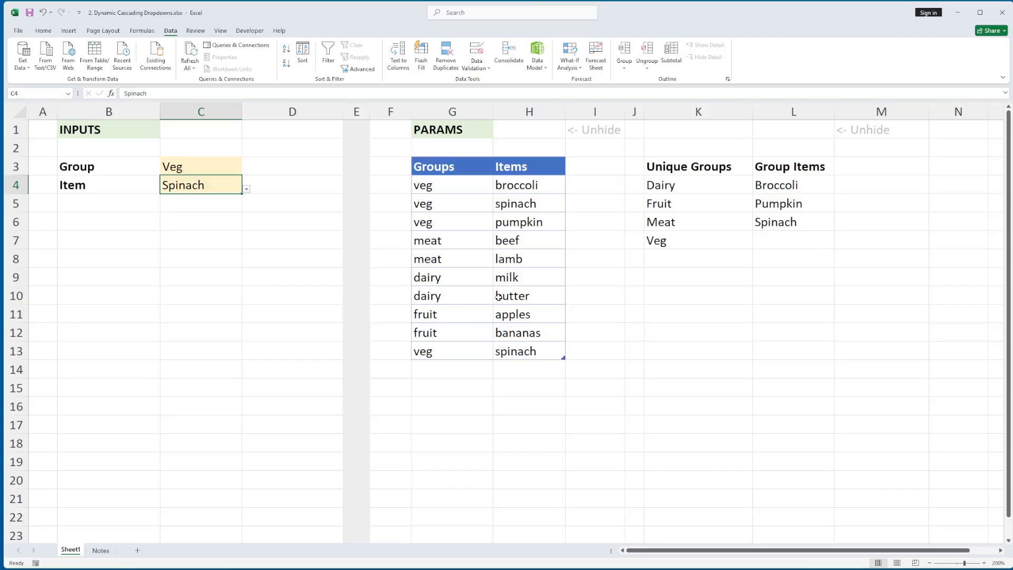
# Switch the Group dropdown in C3 to Dairy.
pyautogui.click(194, 172)
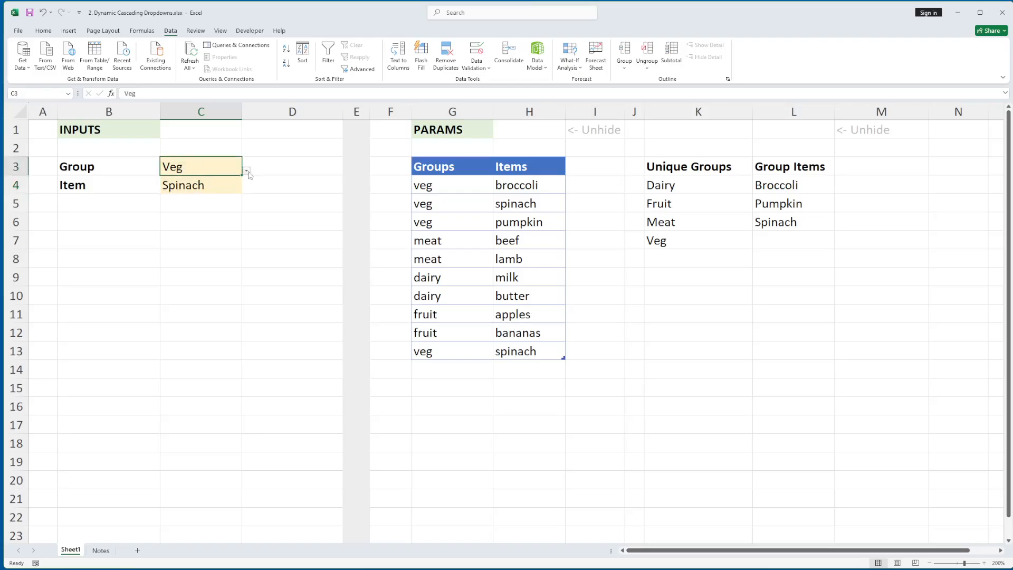
pyautogui.click(246, 172)
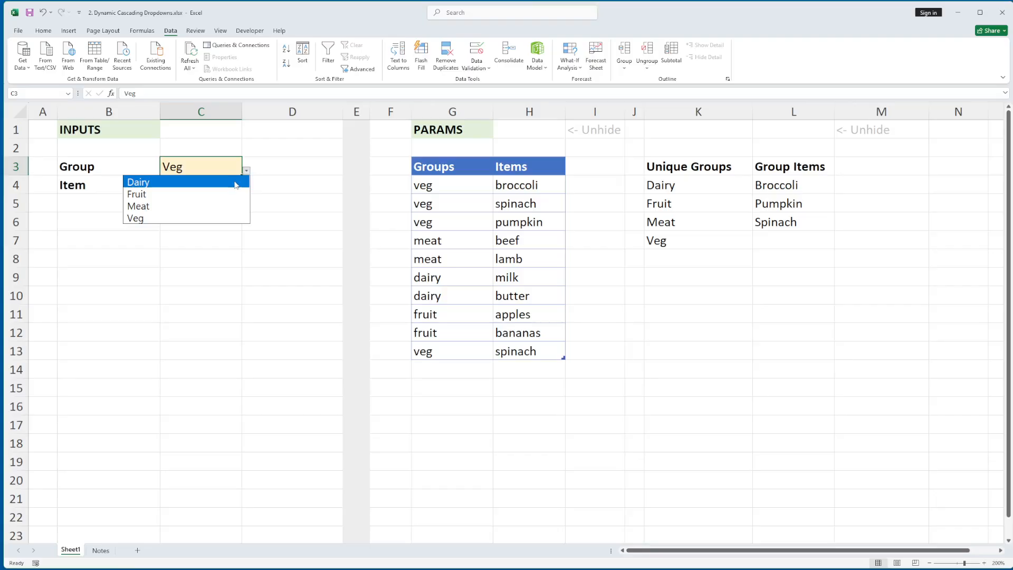
pyautogui.click(236, 182)
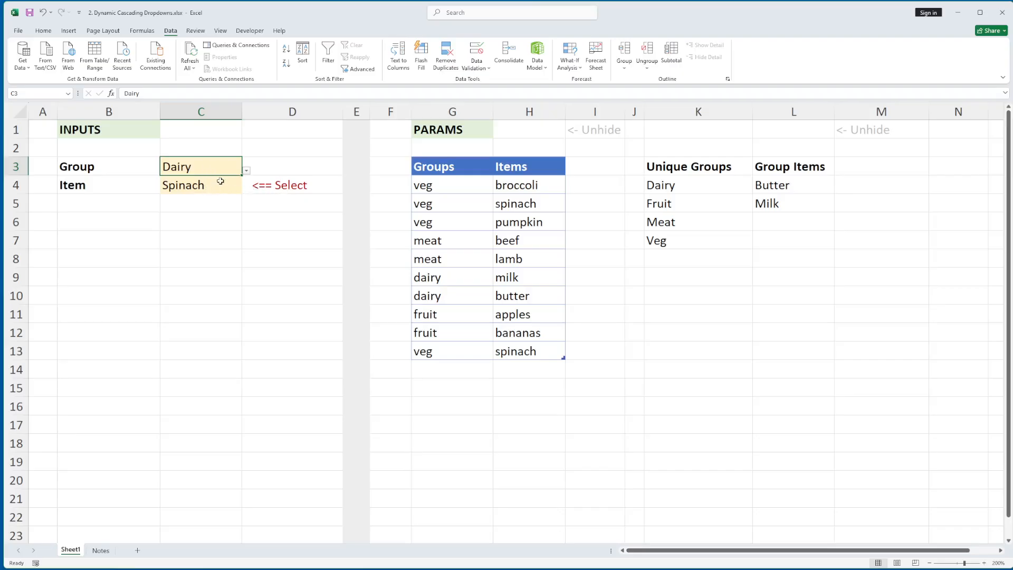
# Change the message text in D4's IF(ISNA(XMATCH(C4,L4#,0))) formula to "Item na/reselect".
pyautogui.click(258, 185)
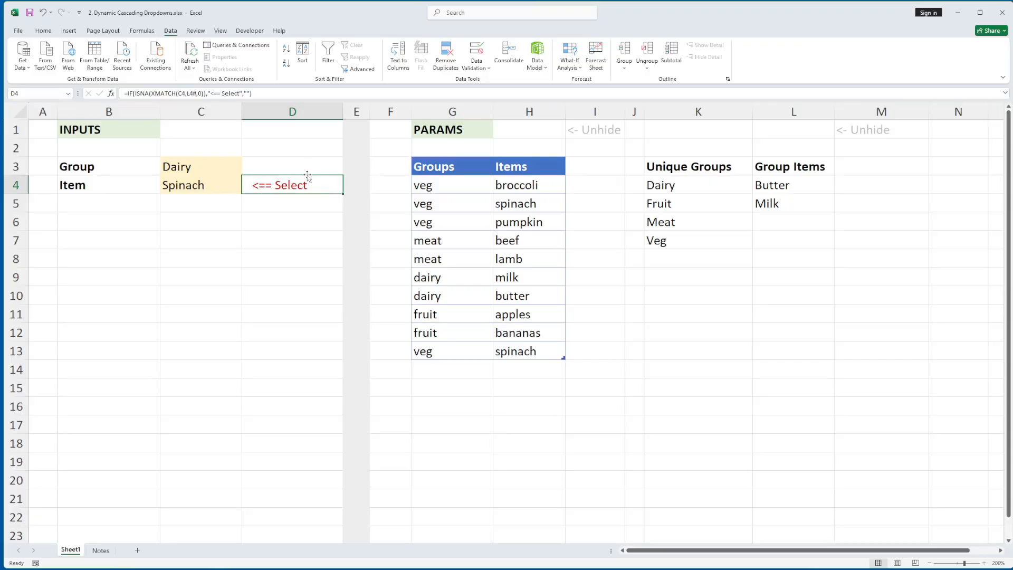
pyautogui.press('F2')
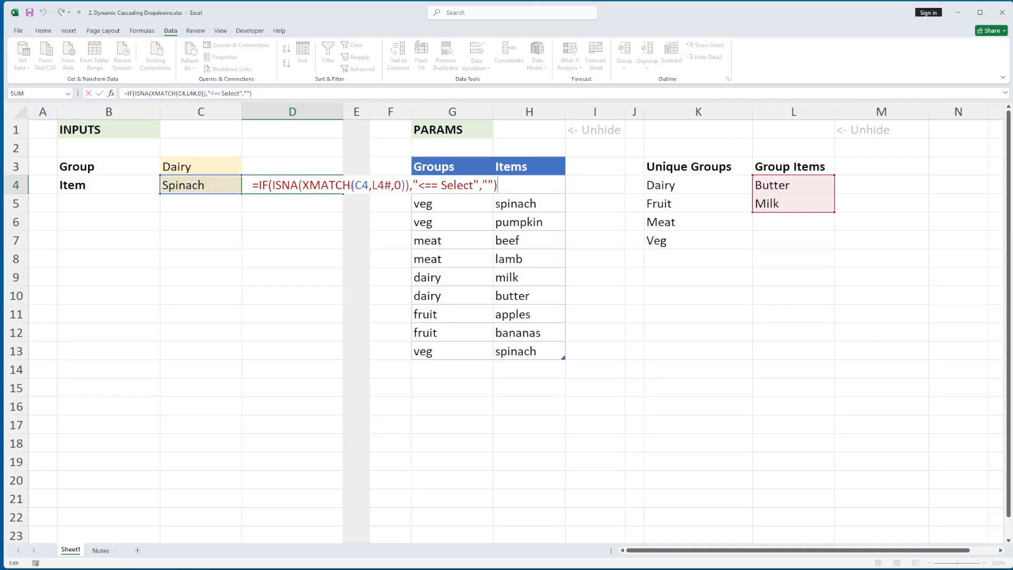
pyautogui.doubleClick(379, 185)
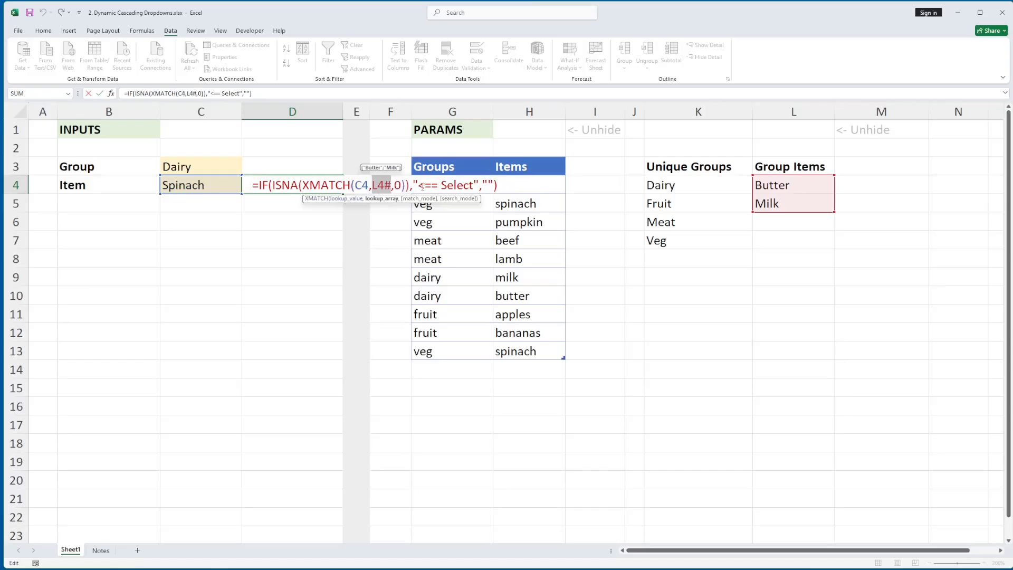
pyautogui.moveTo(420, 184); pyautogui.dragTo(475, 182)
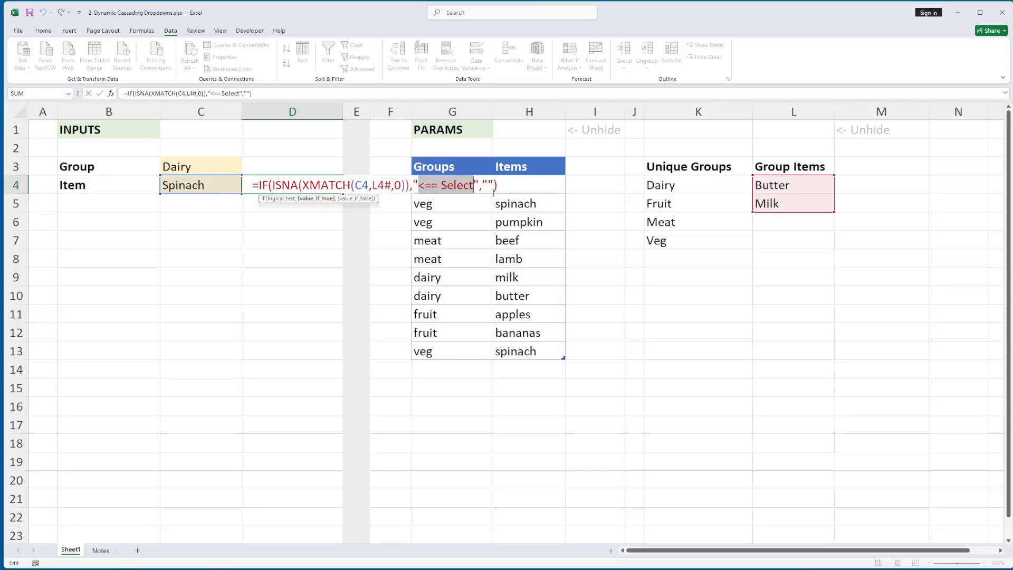
pyautogui.write('Item ')
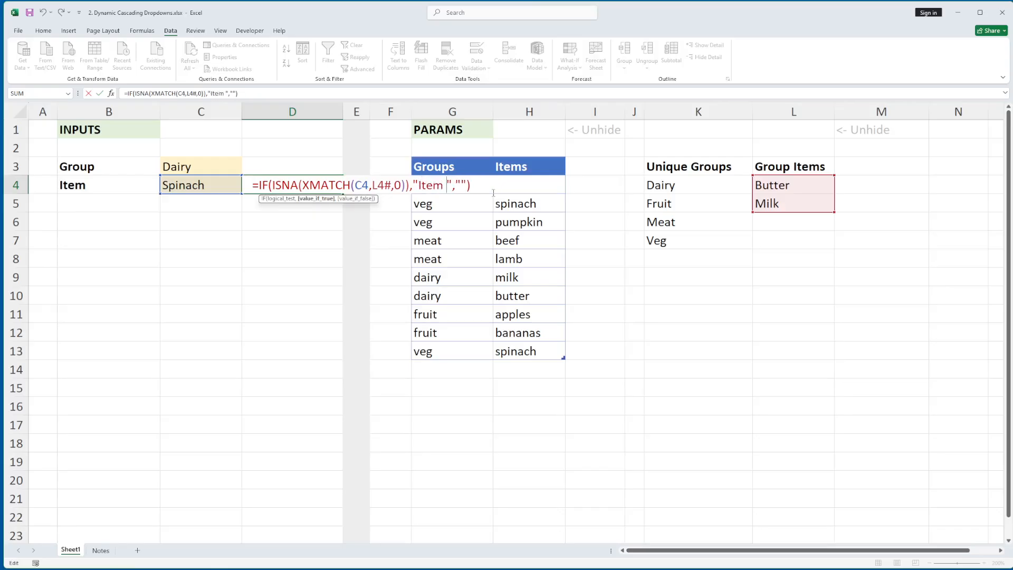
pyautogui.write('na/res')
pyautogui.write('elect')
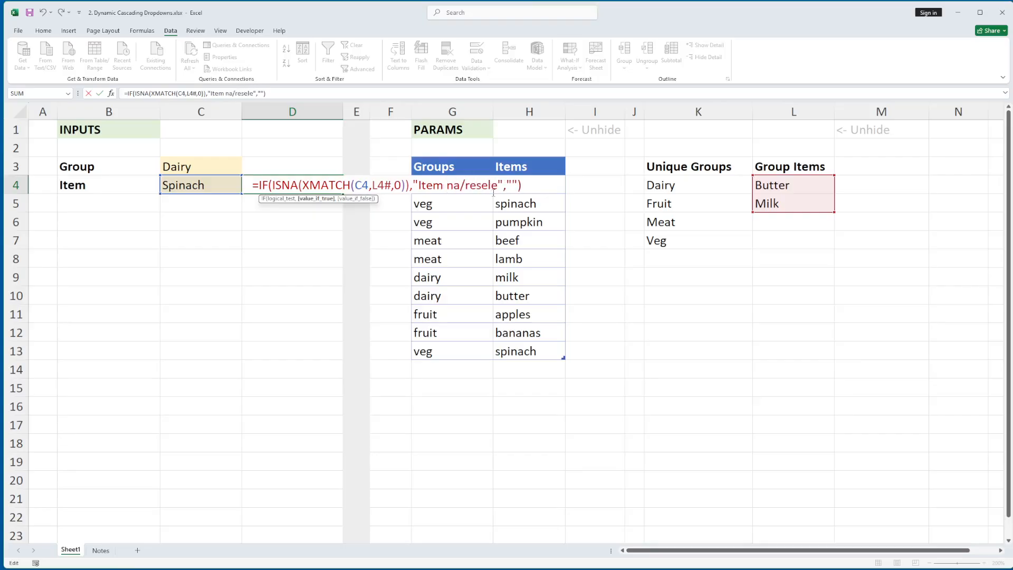
pyautogui.press('Return')
pyautogui.press('Up')
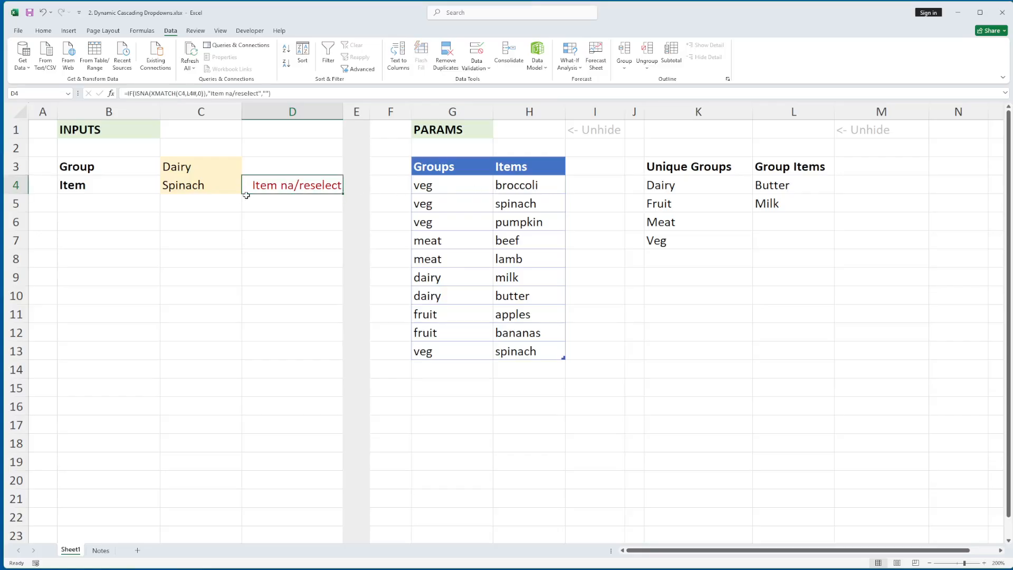
# Choose Butter from the Item dropdown in C4, leaving an empty cell selected below the inputs.
pyautogui.click(230, 189)
pyautogui.click(247, 189)
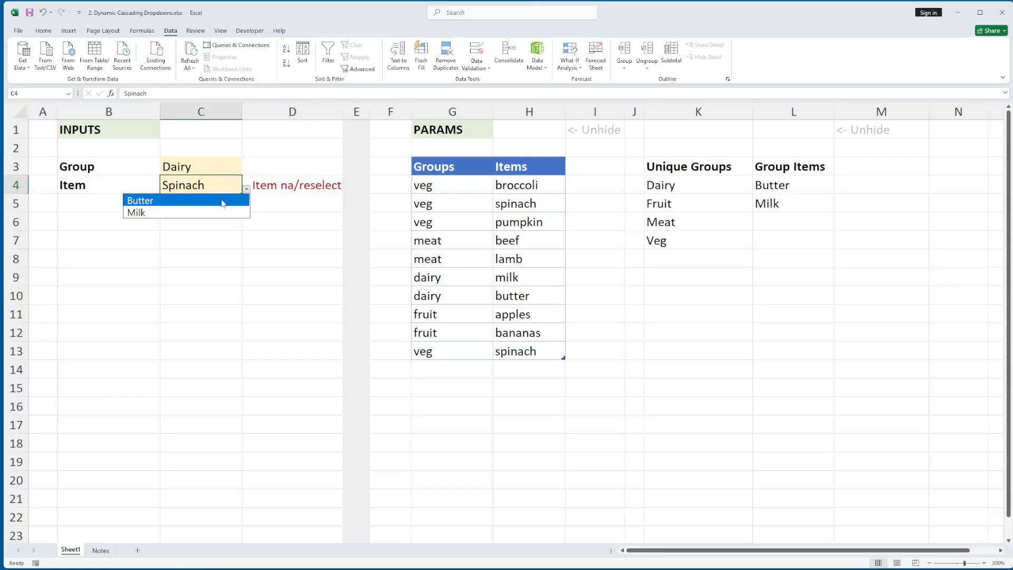
pyautogui.click(235, 199)
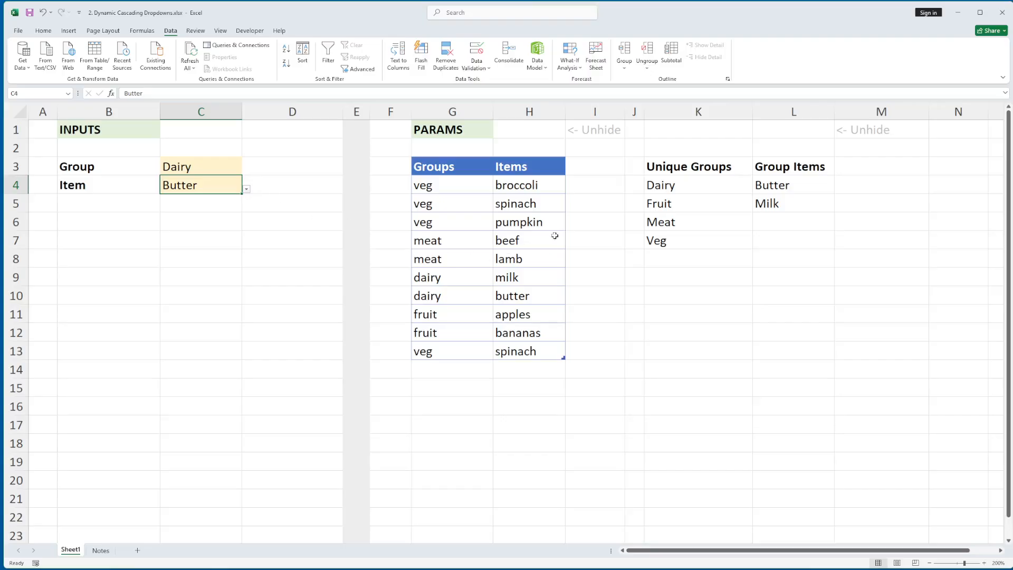
pyautogui.click(215, 167)
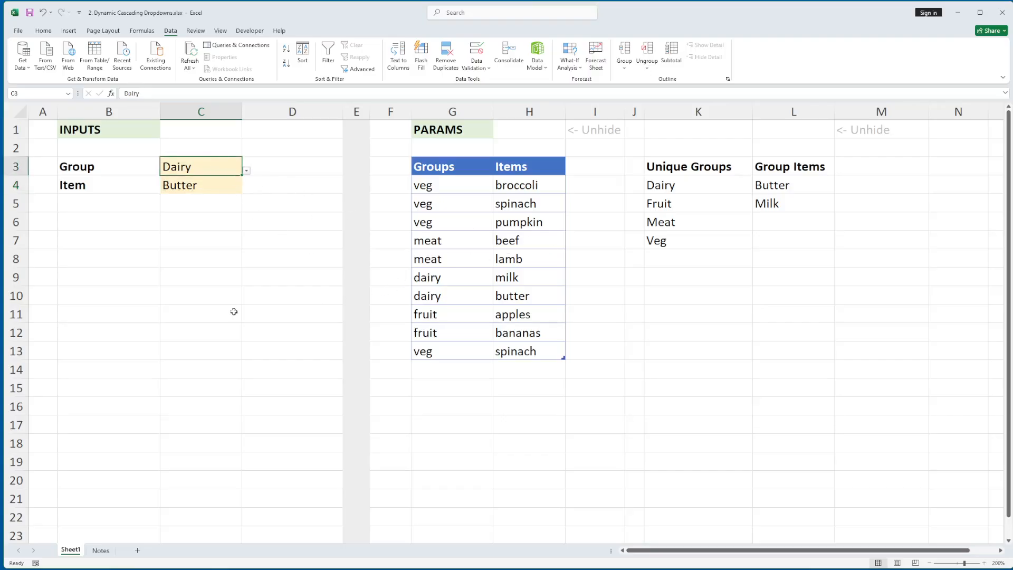
pyautogui.click(151, 312)
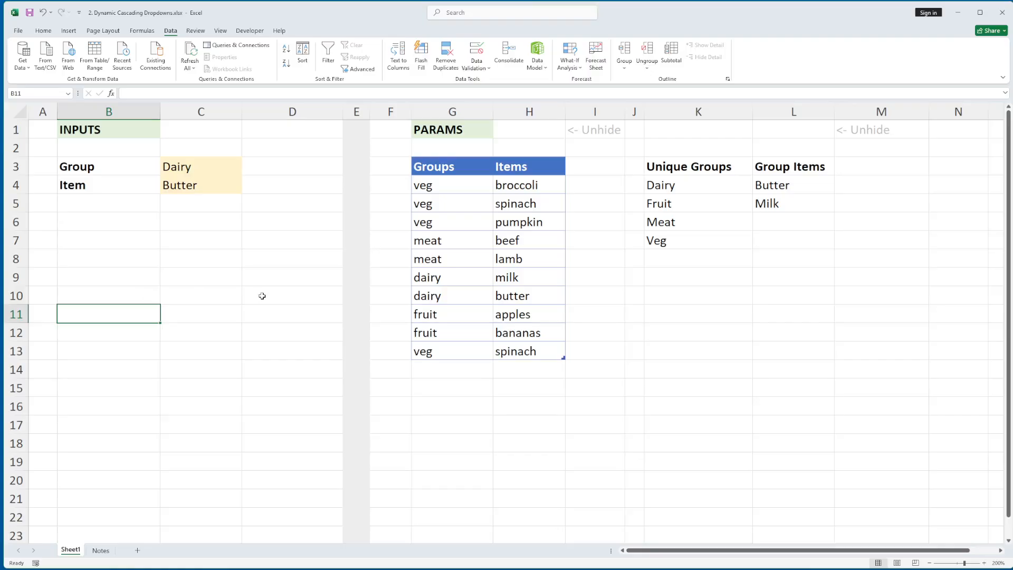